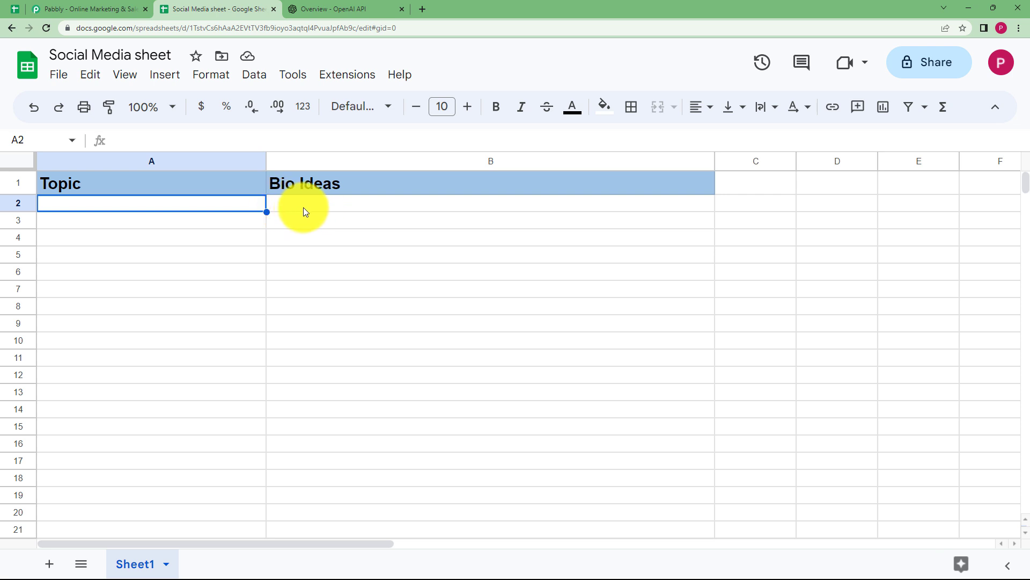
Sign in from the Pabbly website and access the Pabbly Connect application
left_click(328, 9)
left_click(97, 8)
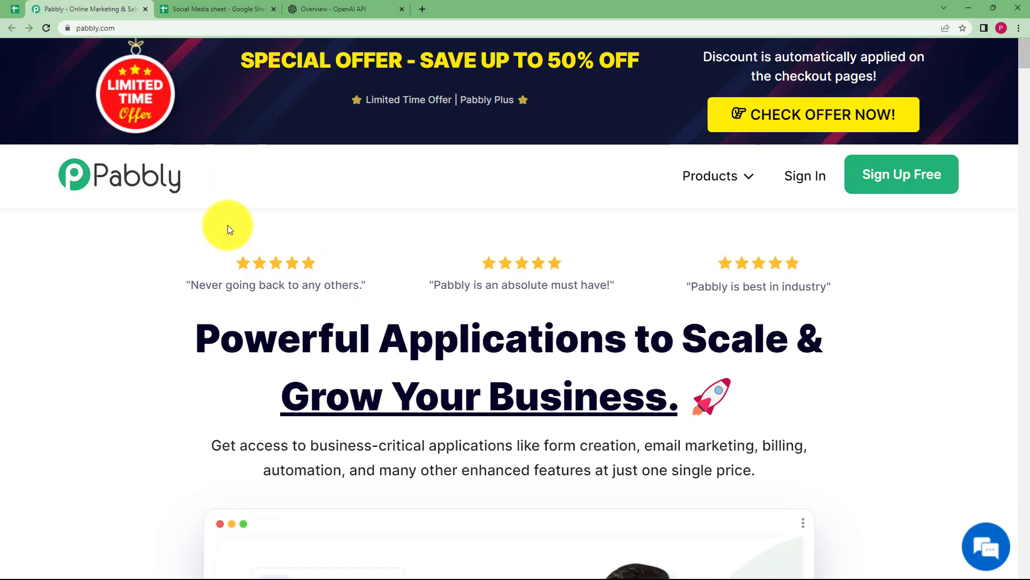
left_click(799, 180)
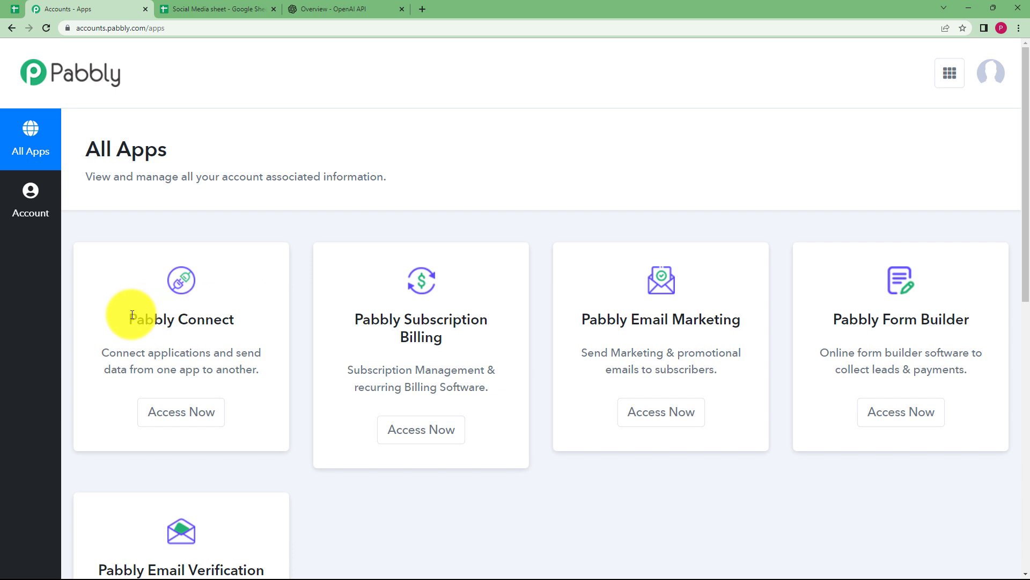
left_click_drag(132, 315, 246, 319)
left_click(262, 321)
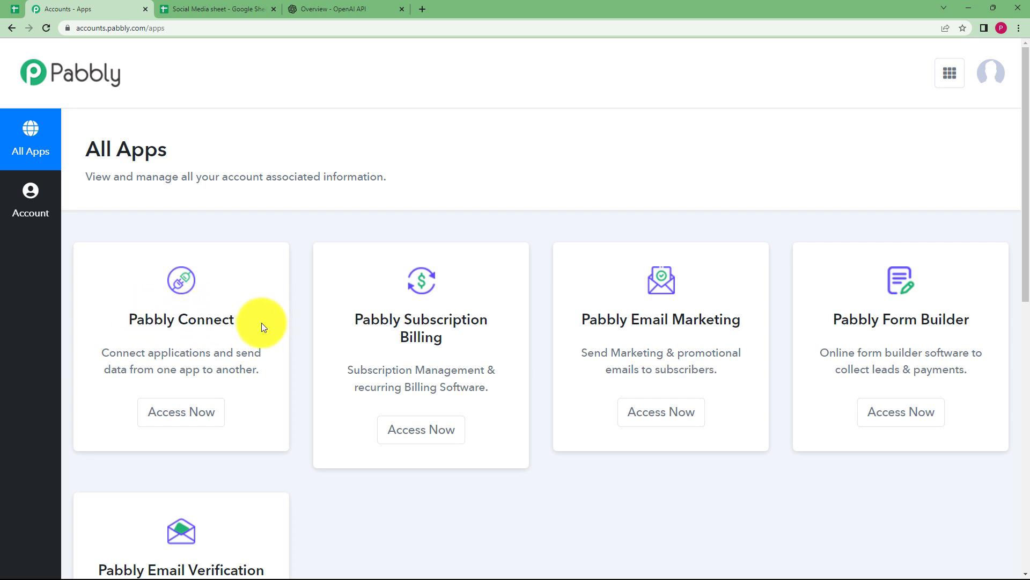
left_click(184, 414)
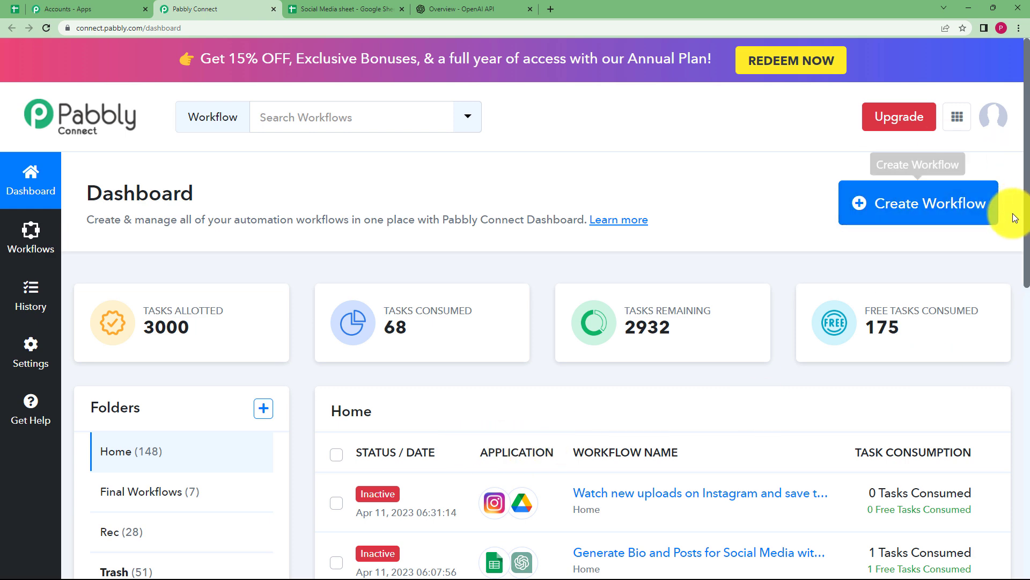
Create a new workflow named "Generate Social Media Bio using Chat GPT"
left_click(950, 206)
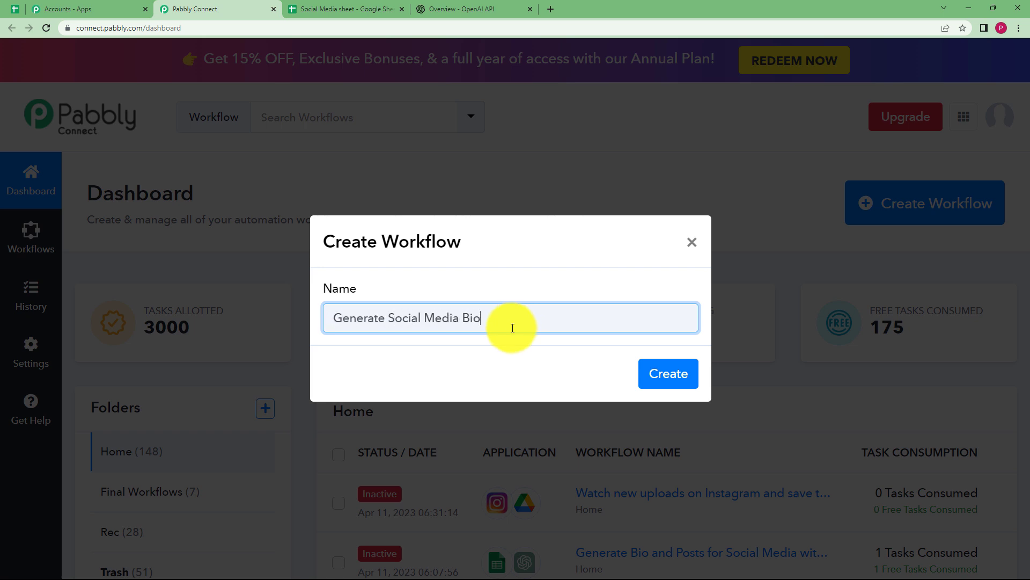
left_click(665, 374)
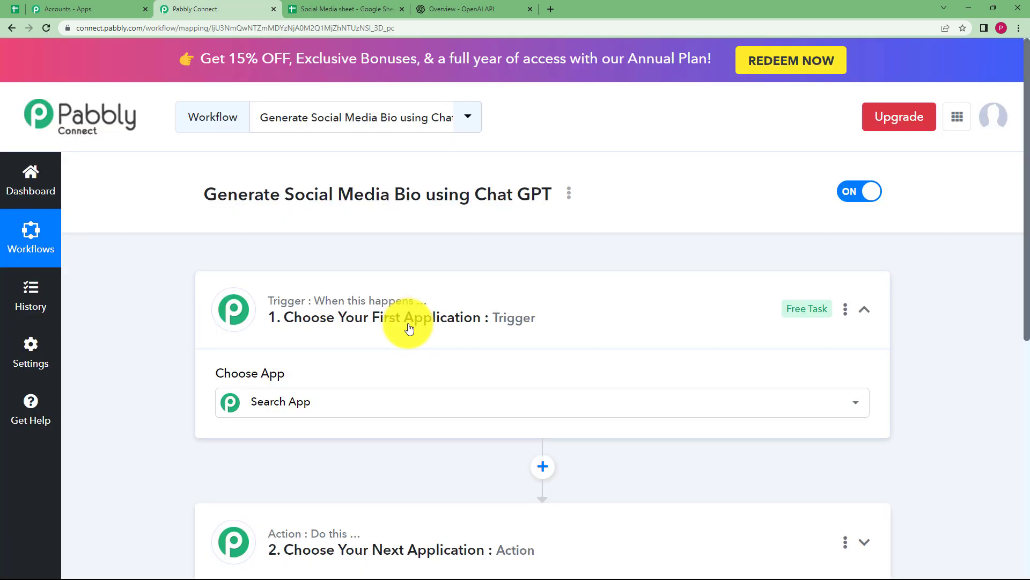
left_click(404, 322)
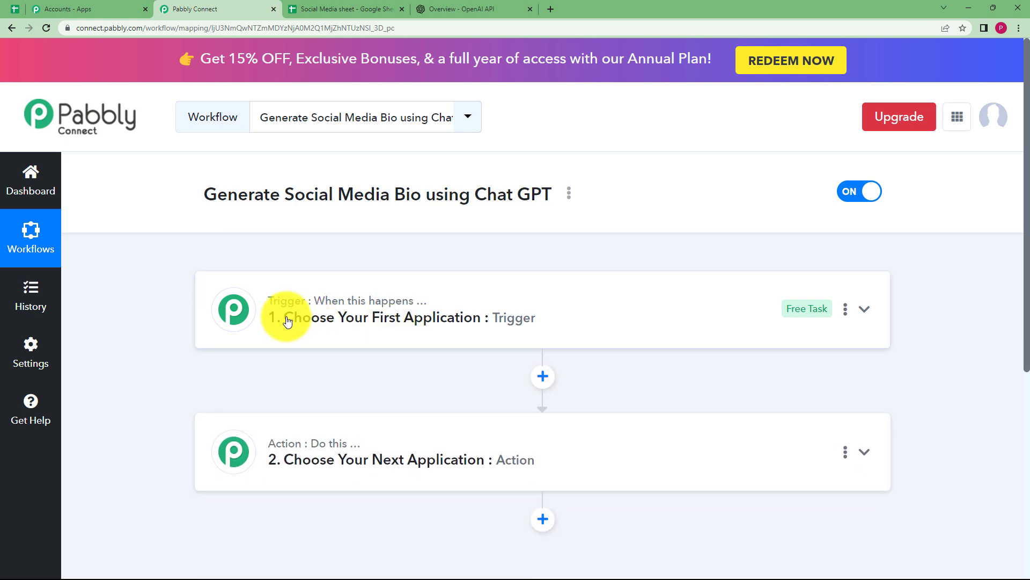
mouse_move(342, 451)
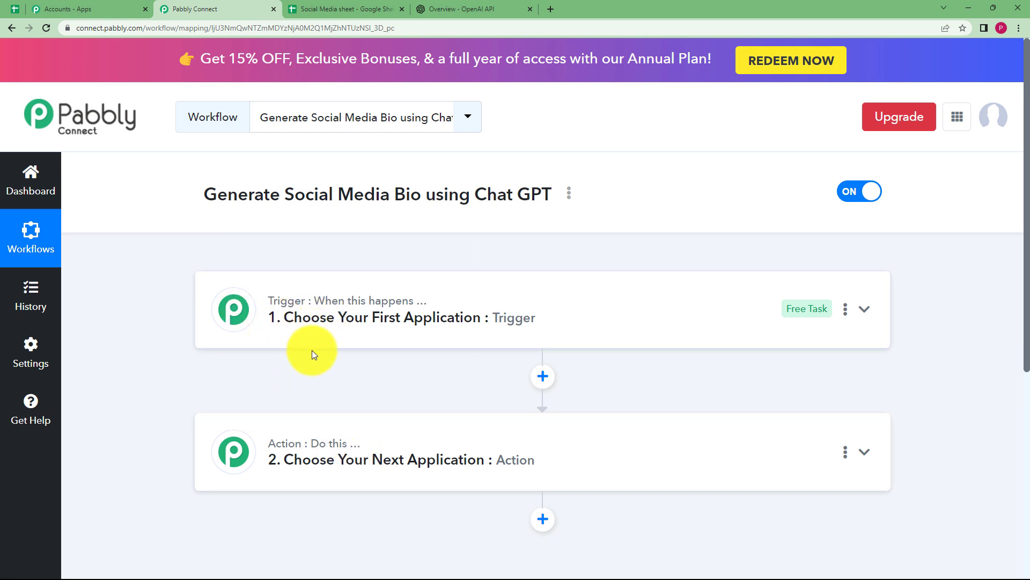
left_click(288, 307)
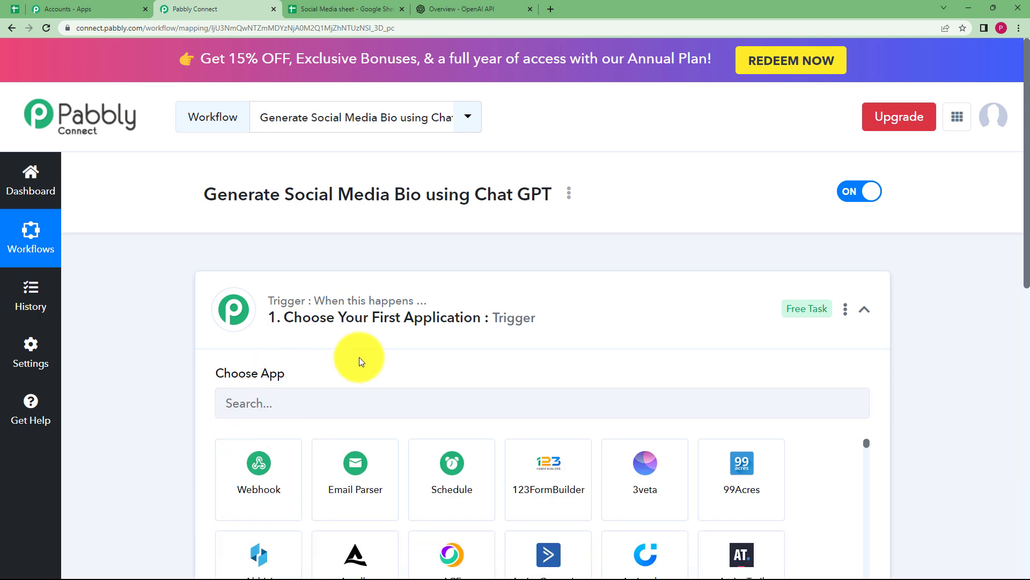
left_click(343, 329)
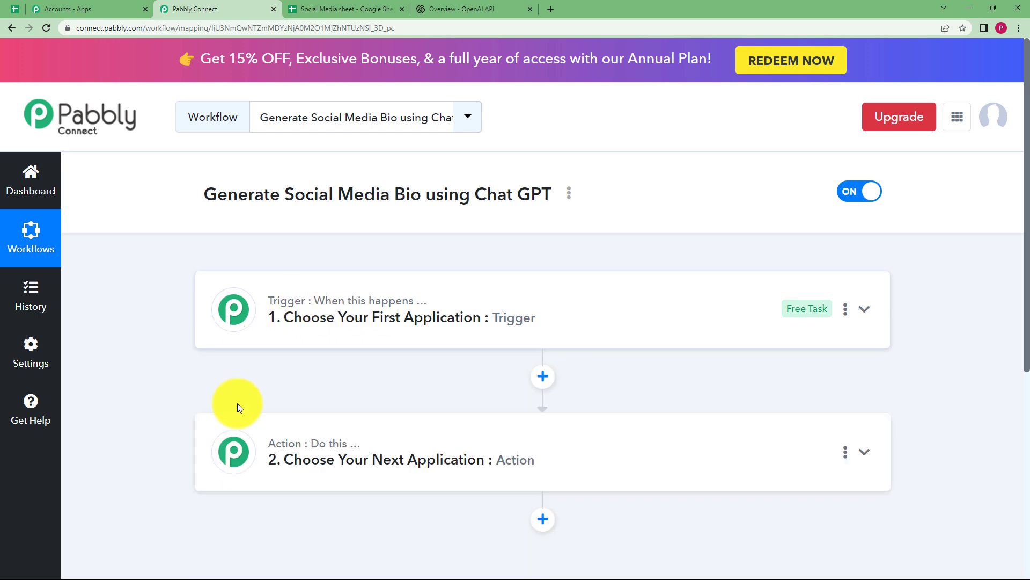
mouse_move(278, 453)
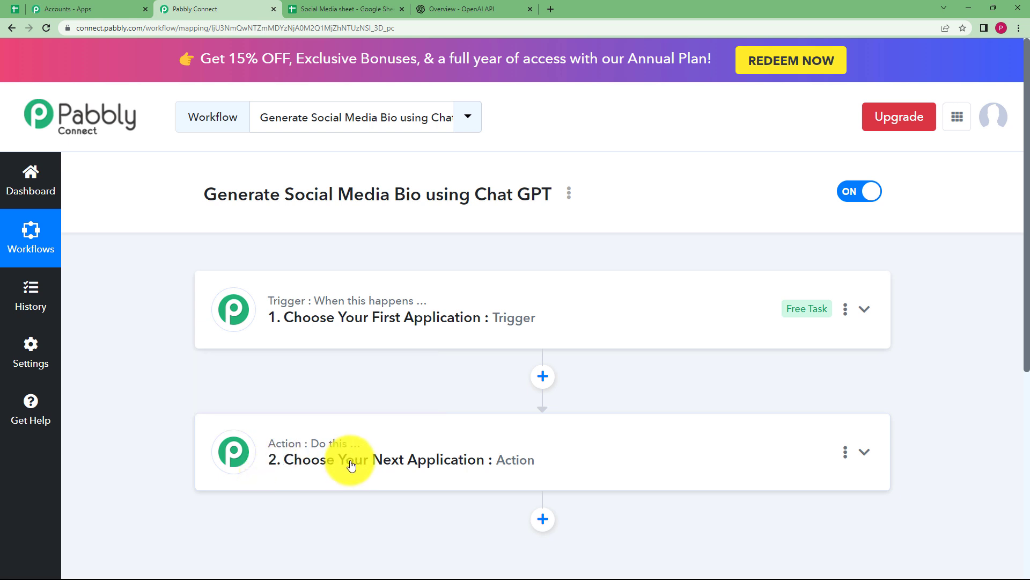
Search the trigger's app list for GOOGLE and choose Google Sheets as the workflow's trigger application
left_click(344, 321)
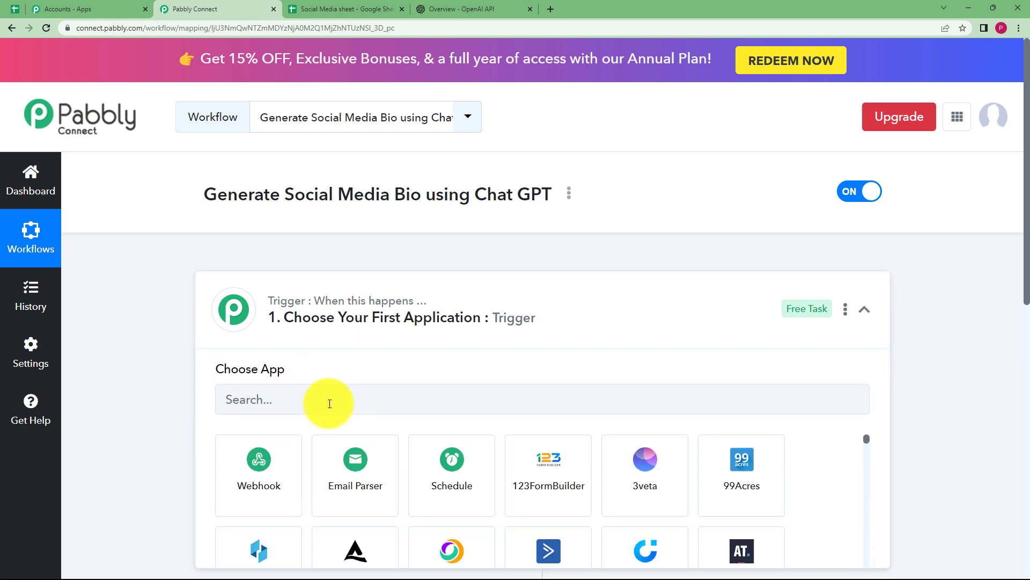
left_click(376, 403)
type("GOOGLE")
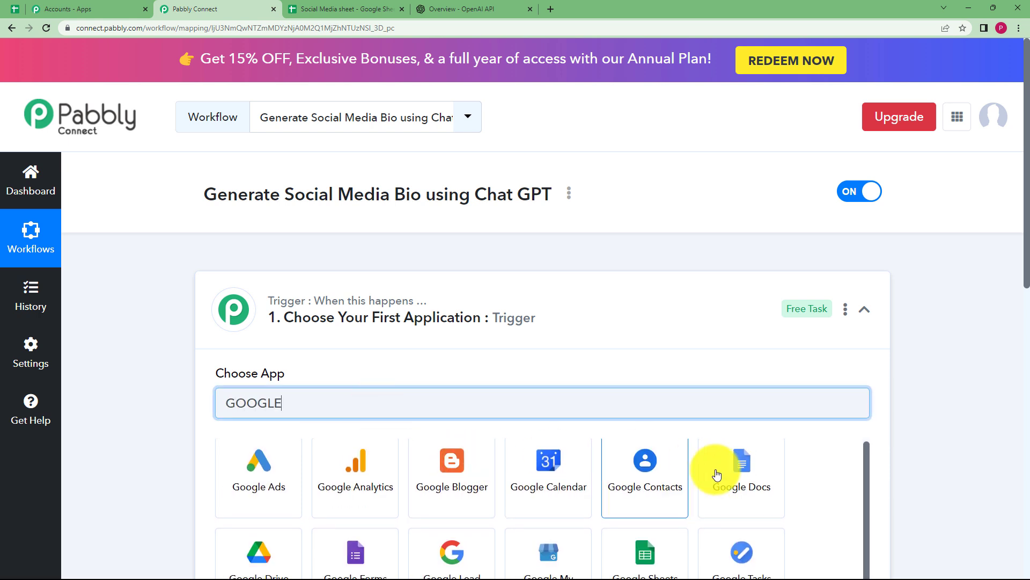
left_click(645, 546)
Examine the Social Media sheet's Topic and Bio Ideas columns and the OpenAI overview page alongside the workflow
left_click(317, 6)
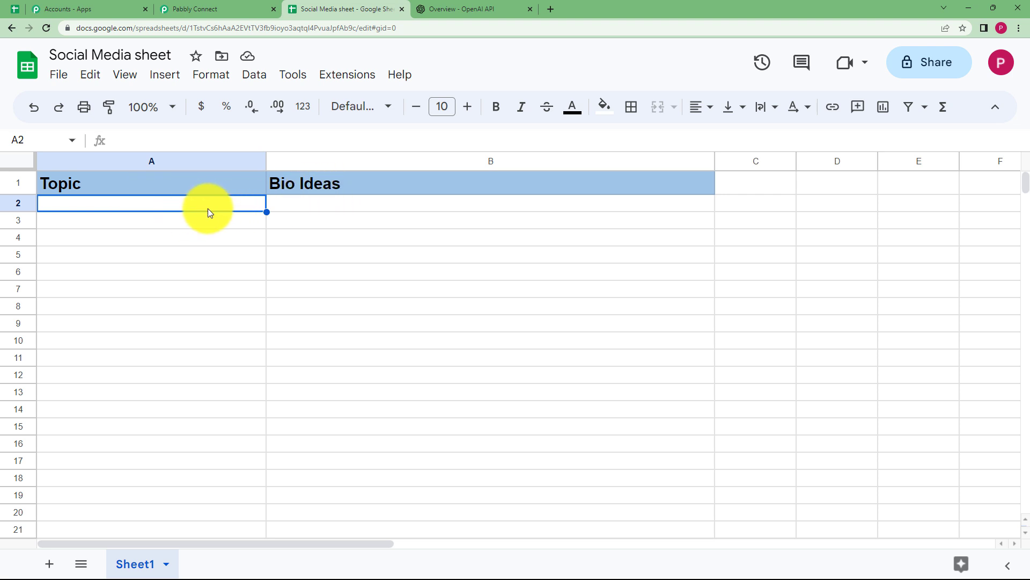
left_click(241, 7)
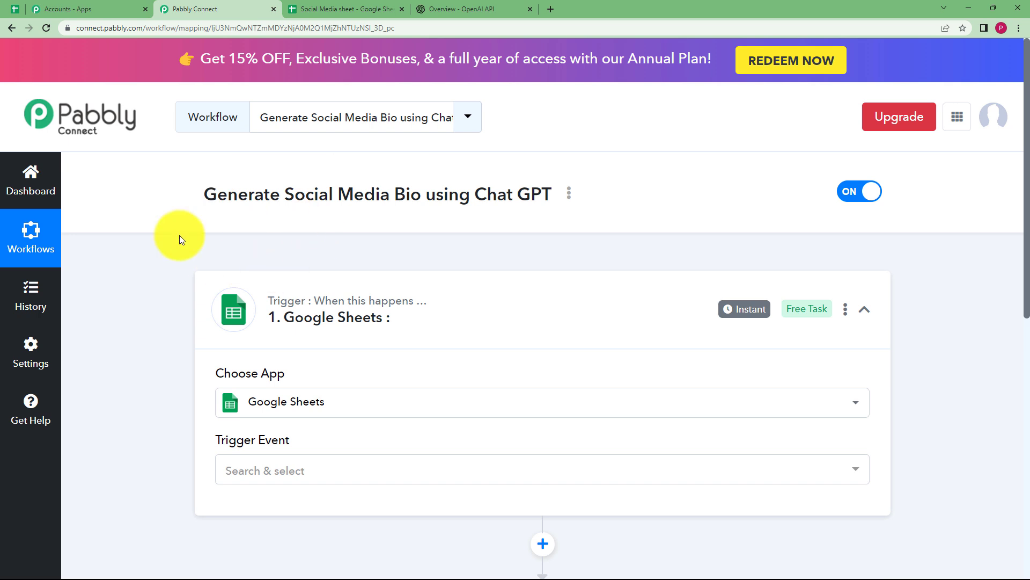
scroll(215, 346, "down", 3)
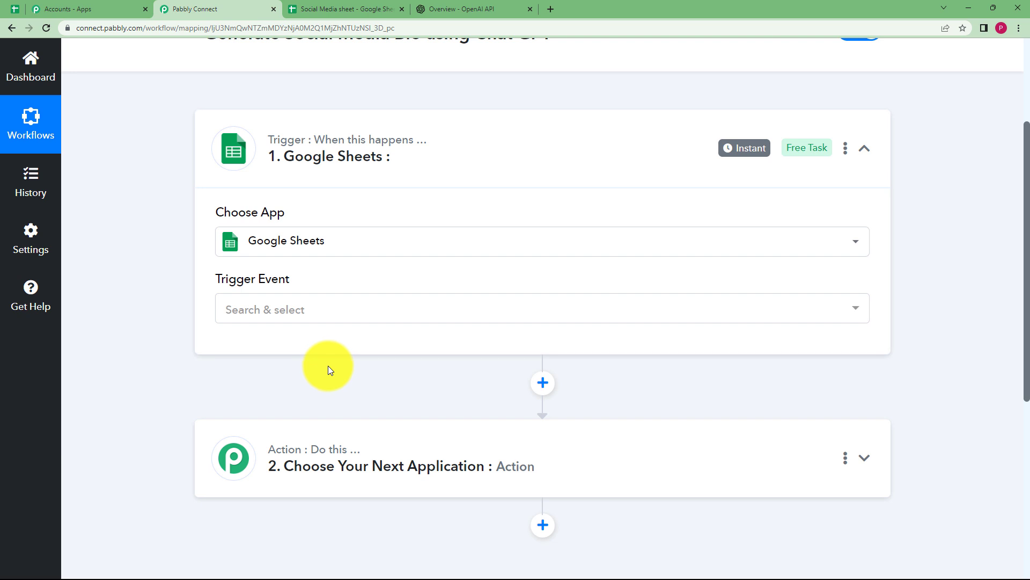
left_click(465, 9)
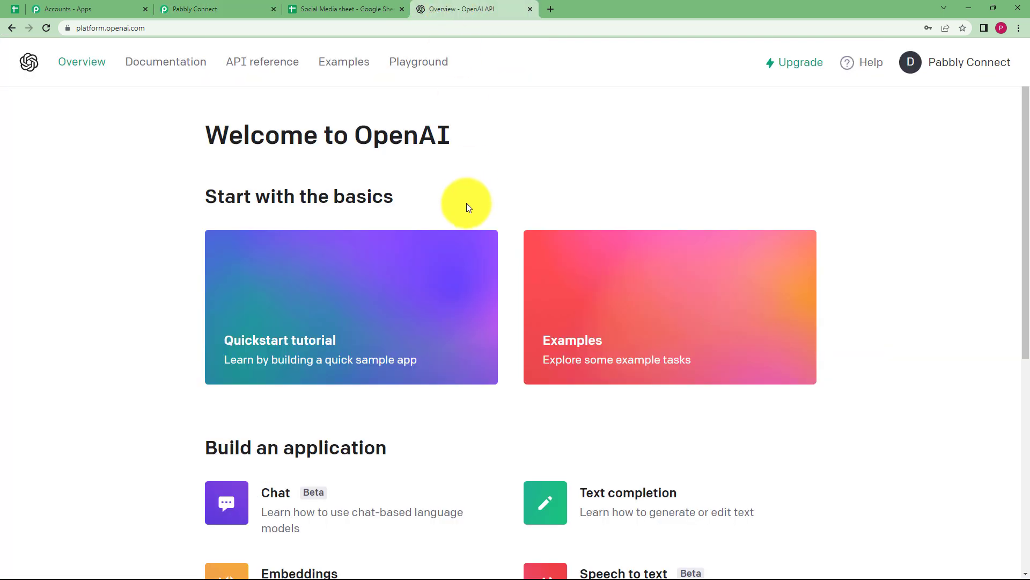
left_click(200, 9)
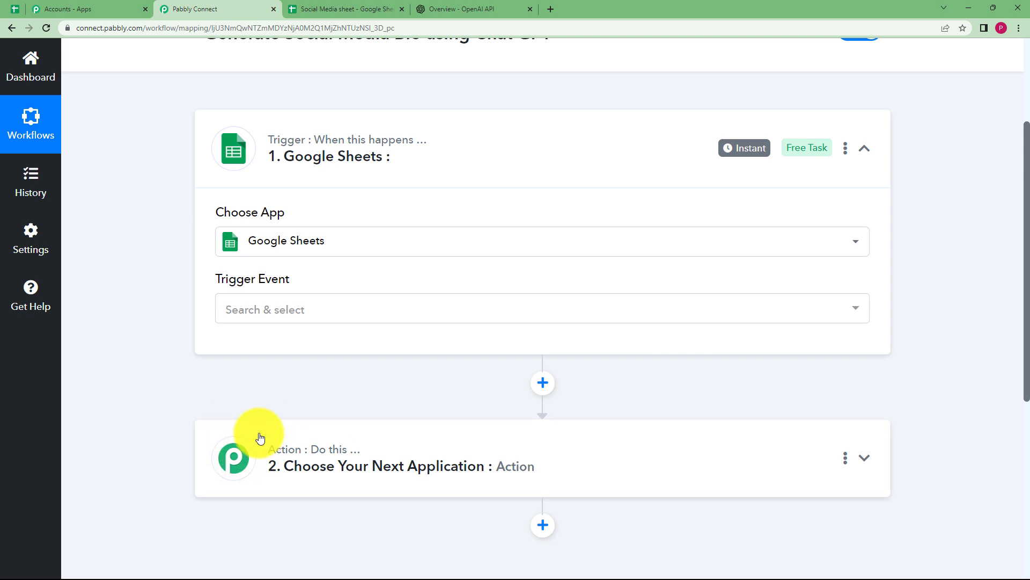
scroll(231, 427, "down", 3)
left_click(331, 7)
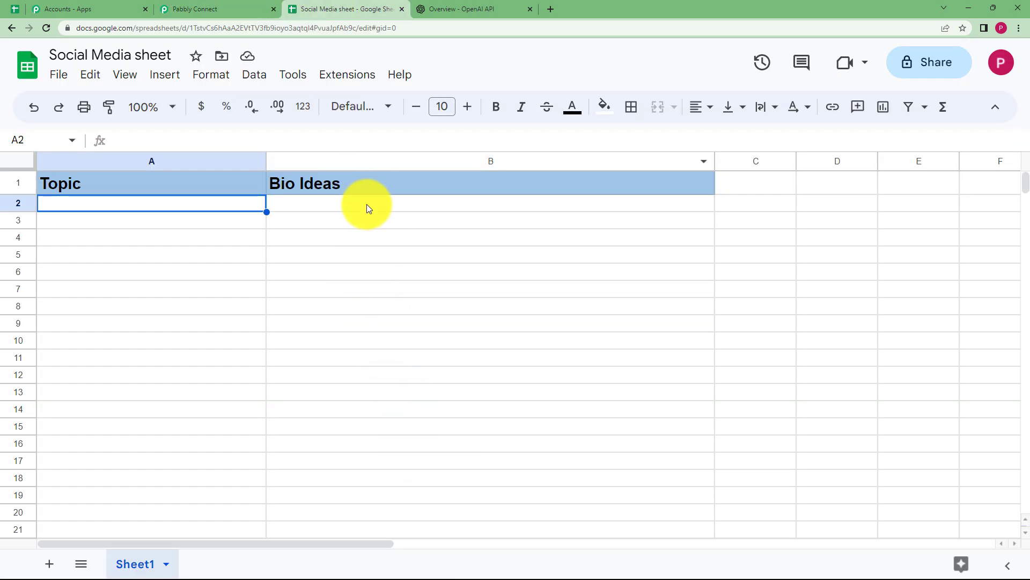
Back in Pabbly Connect, set the Google Sheets trigger event to New or Updated Spreadsheet Row
left_click(227, 7)
scroll(298, 214, "up", 1)
left_click(295, 206)
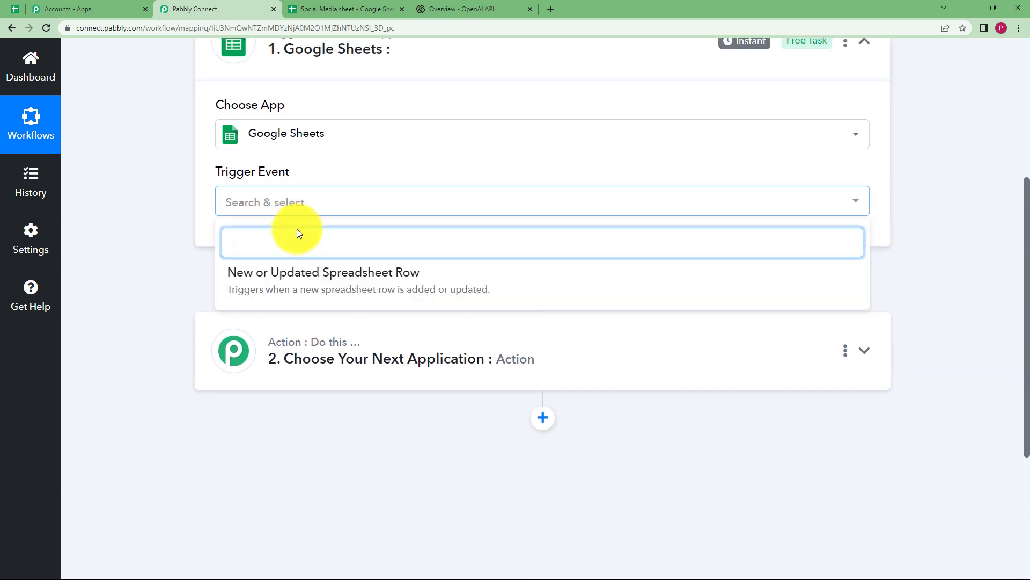
left_click(291, 289)
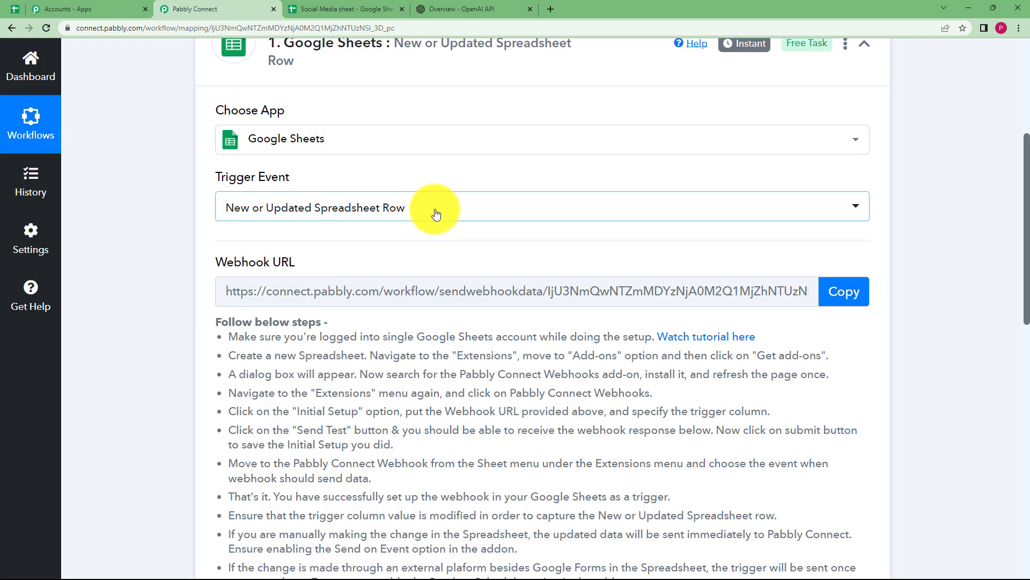
left_click_drag(295, 261, 213, 261)
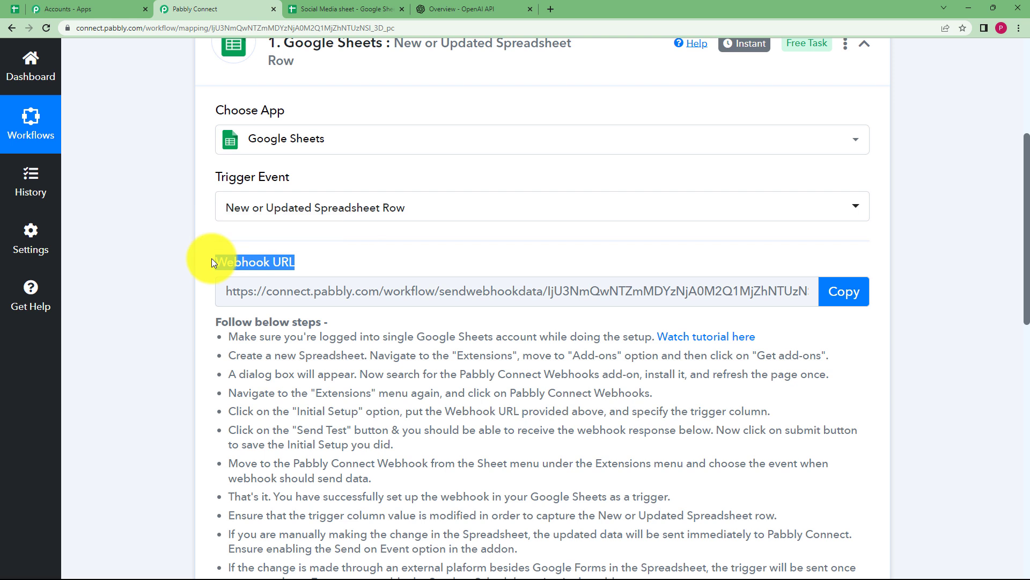
left_click(346, 269)
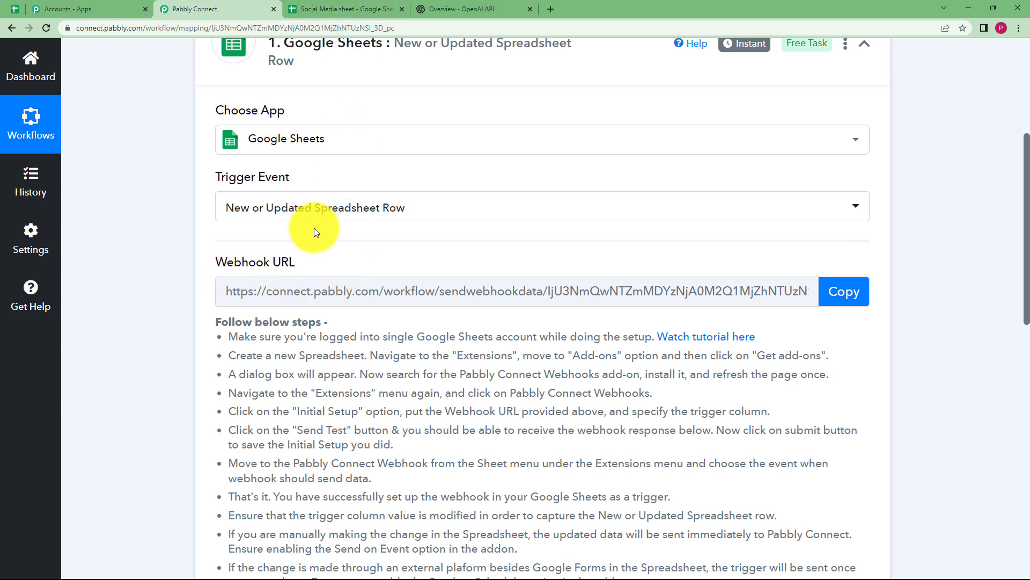
From the Social Media sheet, look up the Pabbly Connect Webhooks add-on in the Google Workspace Marketplace, and close the marketplace
left_click(362, 12)
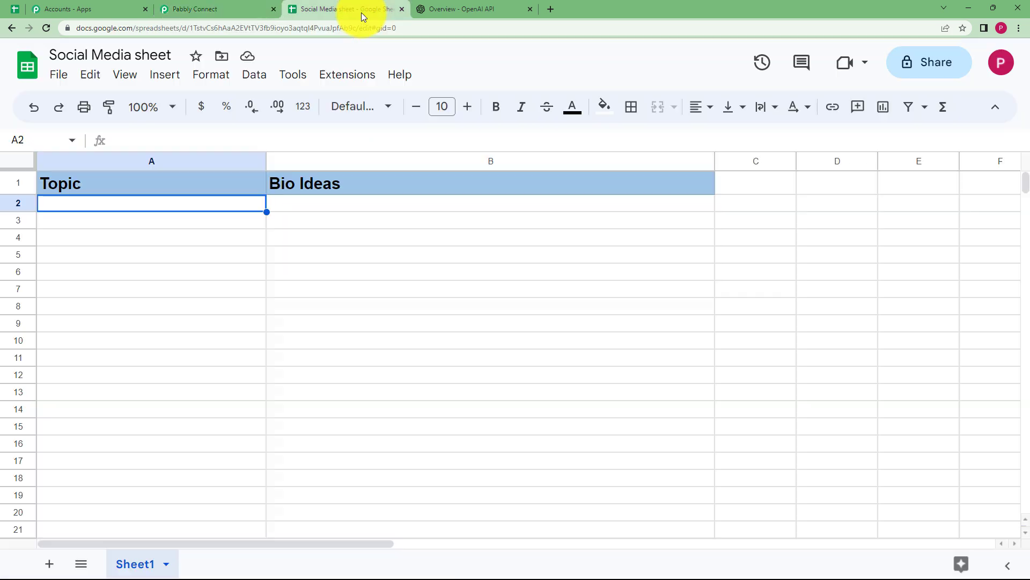
left_click(350, 77)
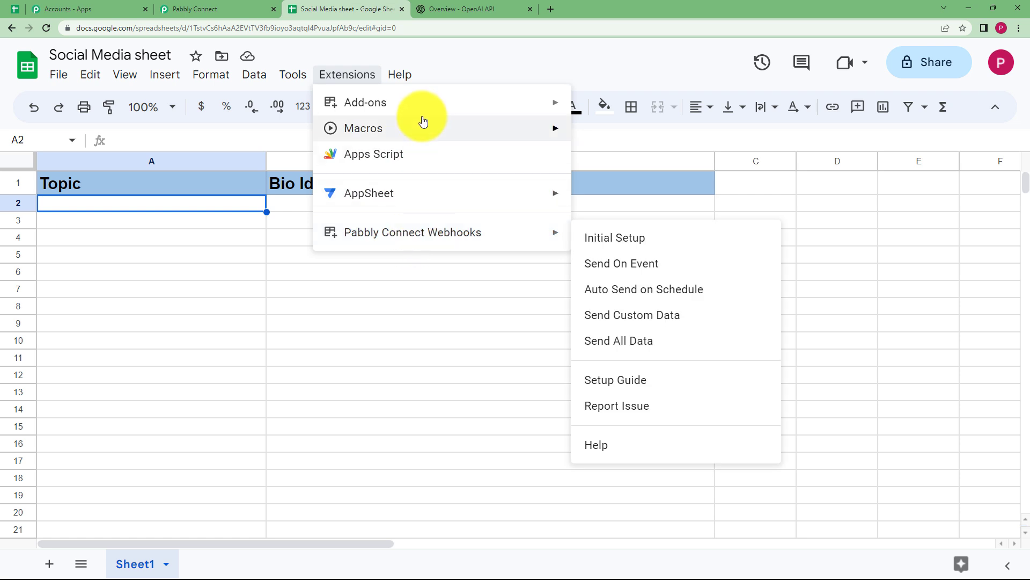
mouse_move(442, 105)
left_click(628, 108)
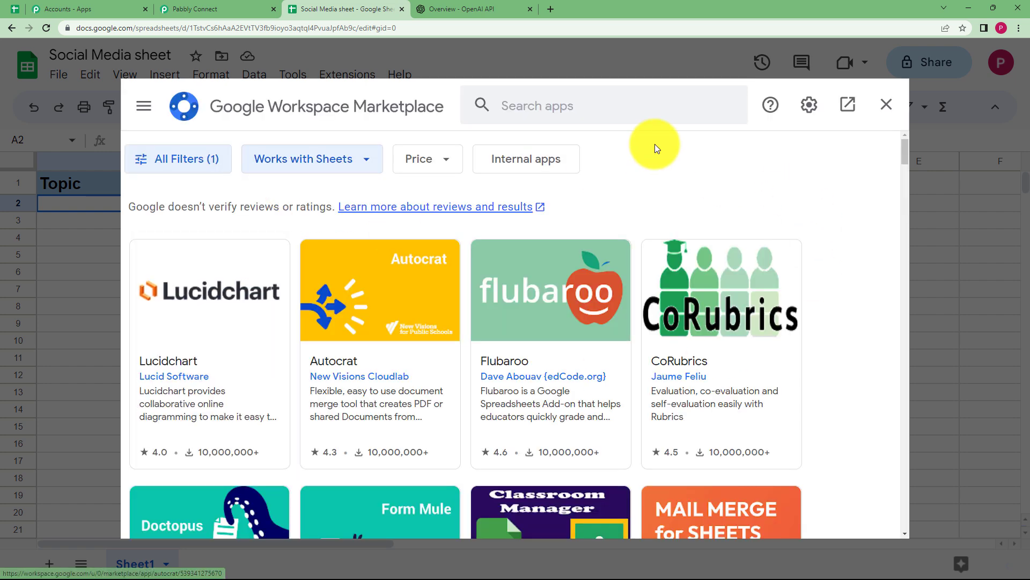
left_click(610, 102)
type("PA")
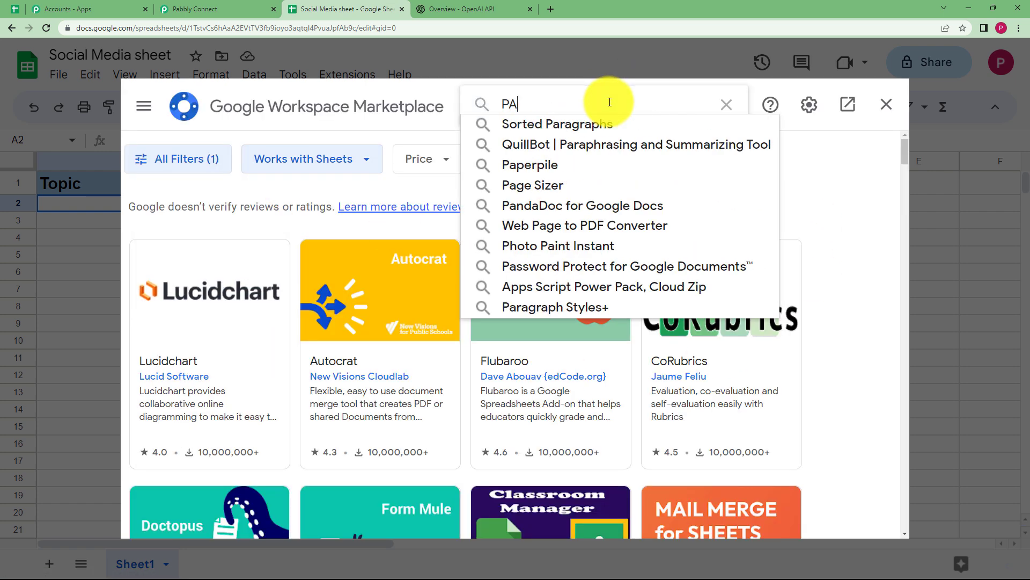
type("BBLY CONN")
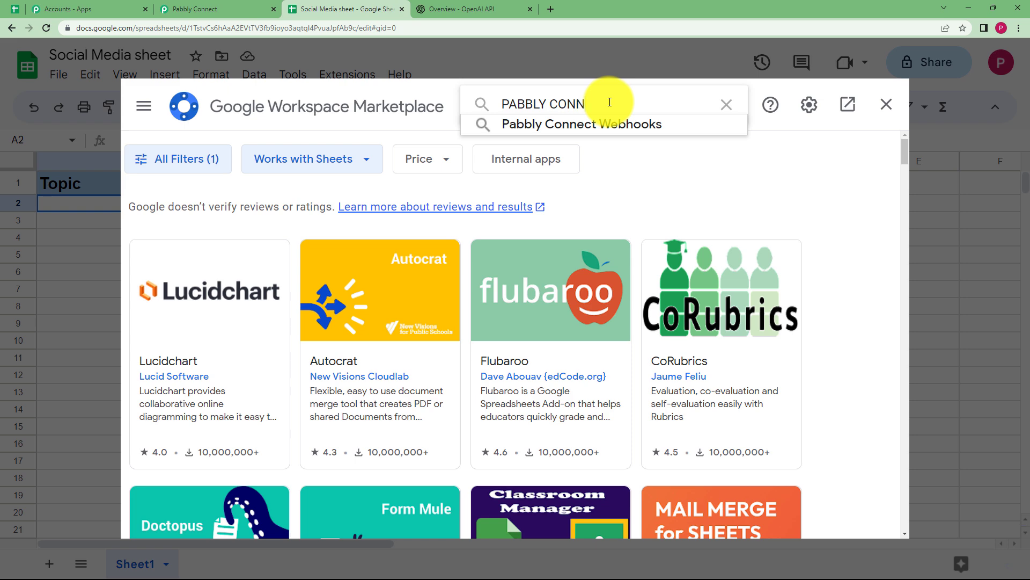
left_click(570, 126)
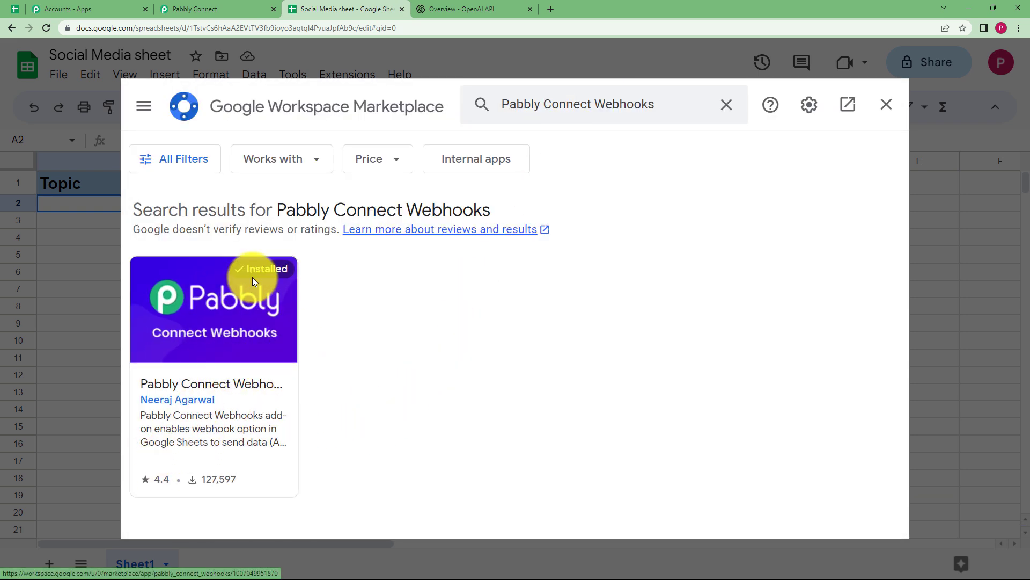
left_click(878, 111)
Open the Initial Setup dialog of the Pabbly Connect Webhooks add-on for the Social Media sheet
left_click(338, 75)
mouse_move(374, 241)
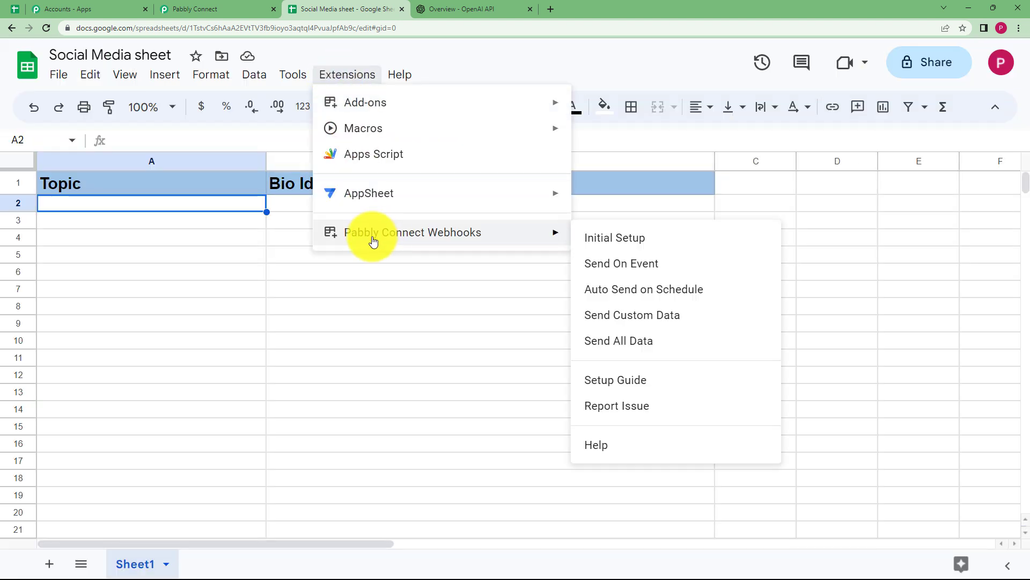
left_click(599, 238)
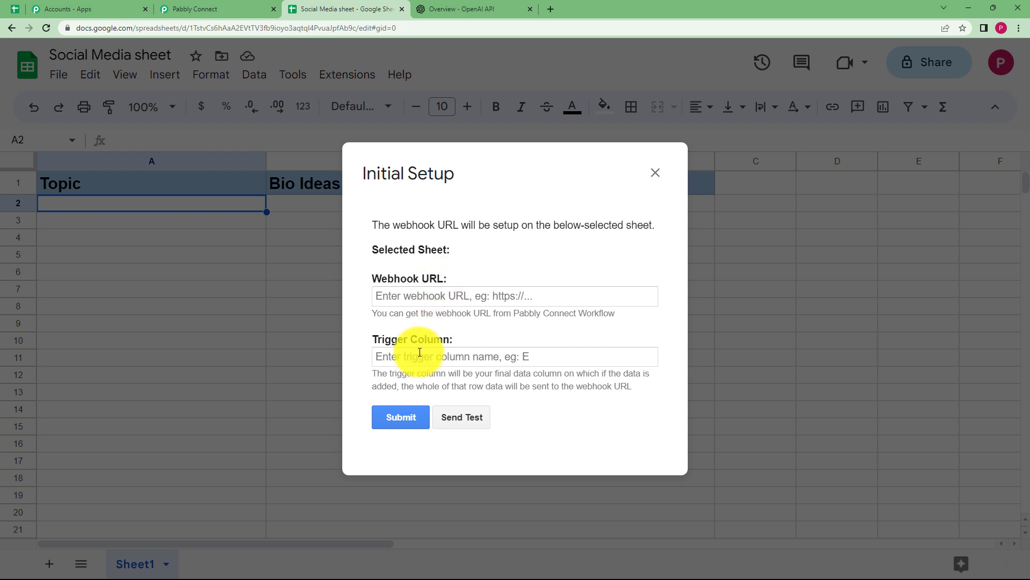
Copy the trigger's webhook URL from Pabbly Connect and paste it as the Webhook URL in the sheet's Initial Setup
left_click(252, 11)
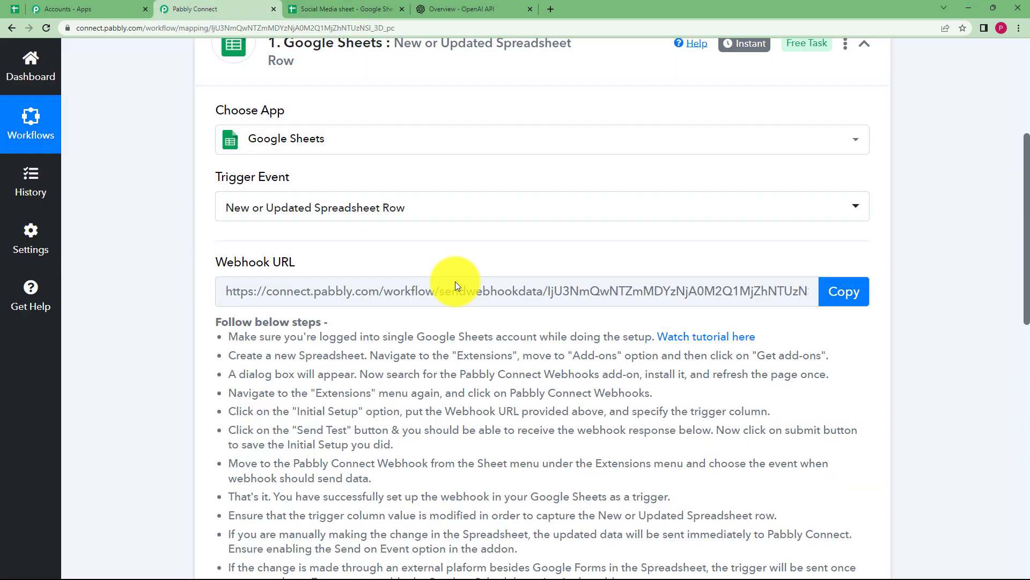
left_click(854, 300)
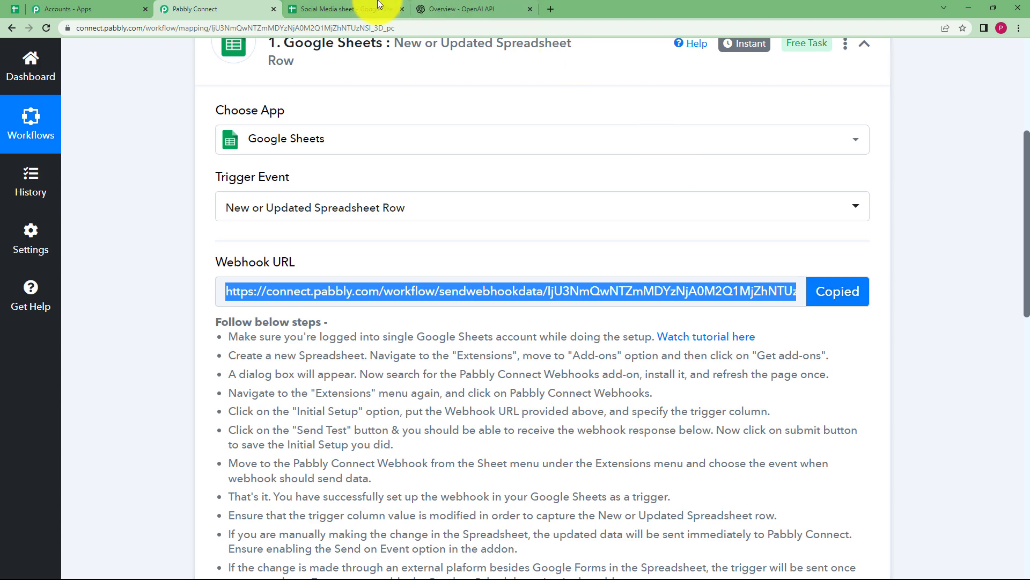
left_click(344, 9)
left_click(481, 298)
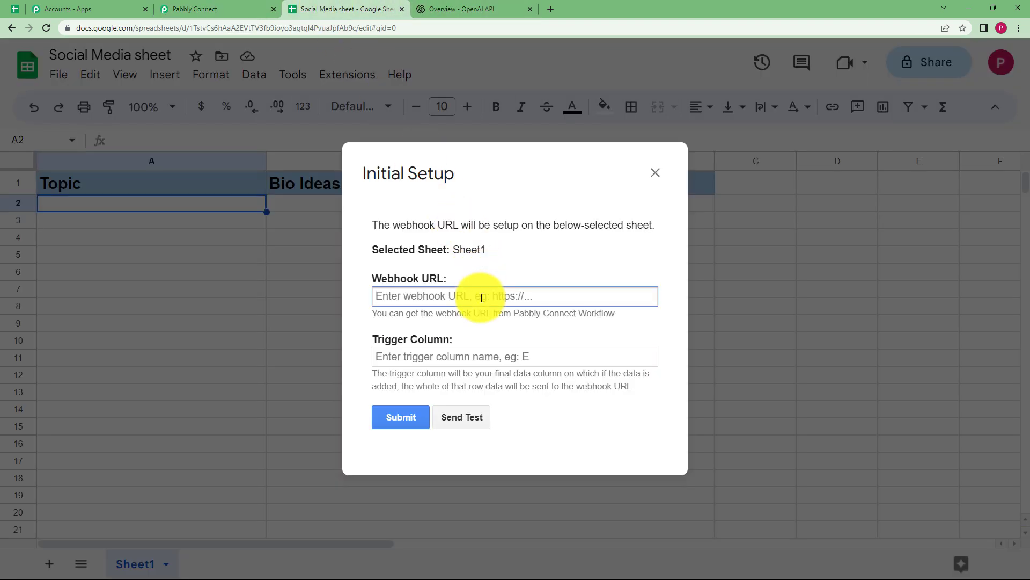
key("ctrl+v")
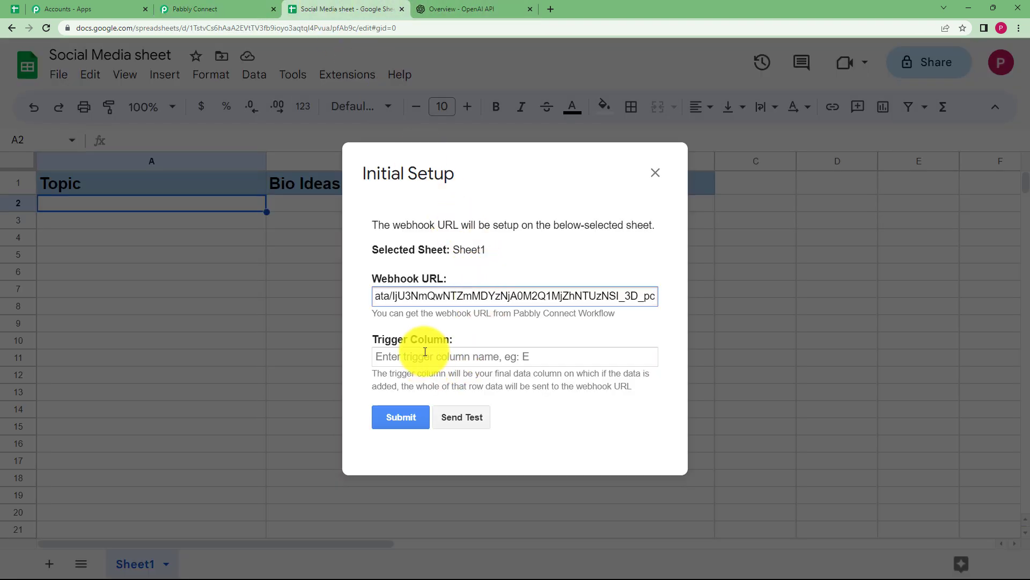
left_click(424, 355)
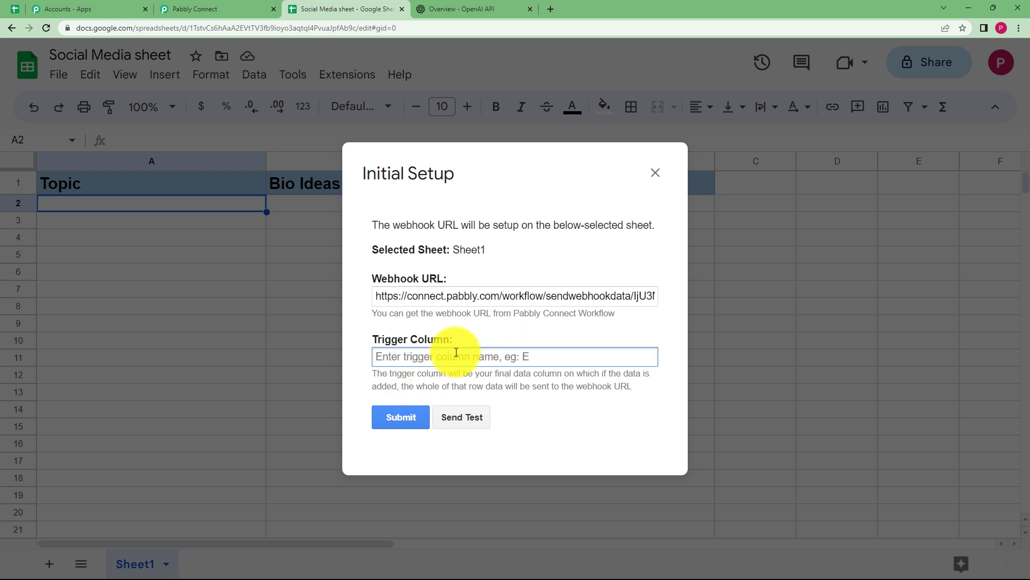
left_click(655, 172)
key("ctrl+c")
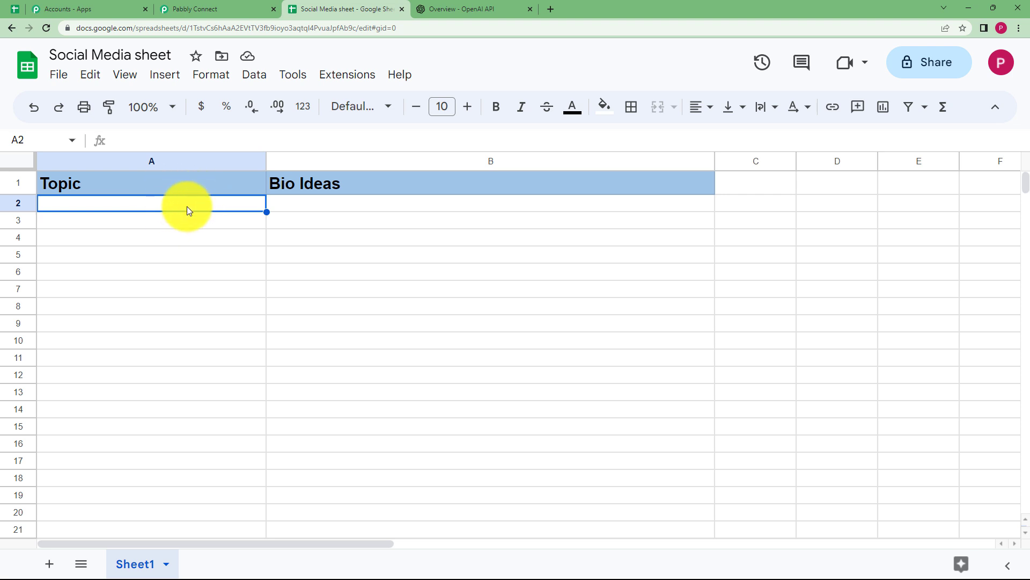
left_click(258, 8)
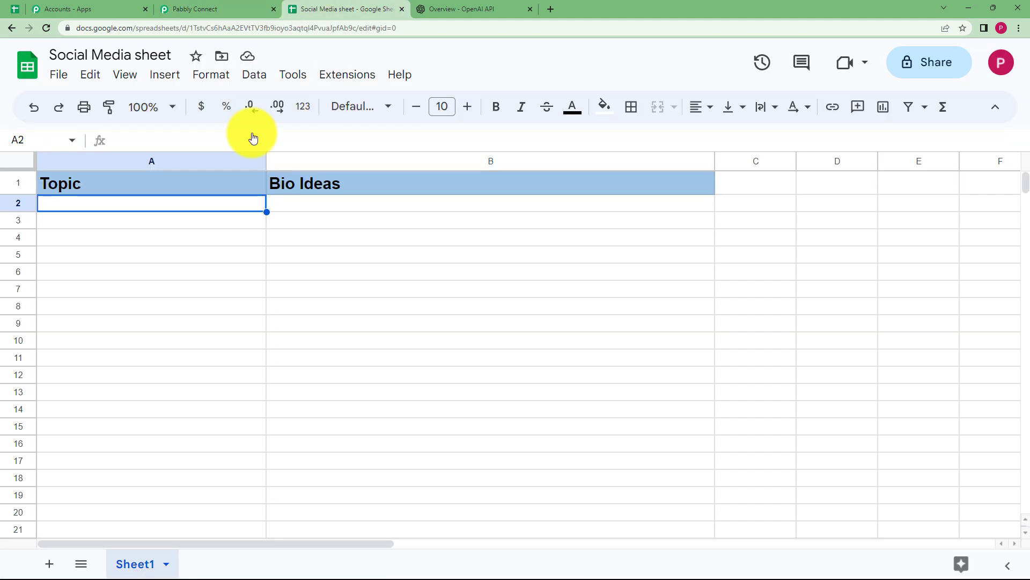
left_click(344, 8)
Enter the topic "Importance of Positve Thinking" in cell A2 under Topic
double_click(199, 202)
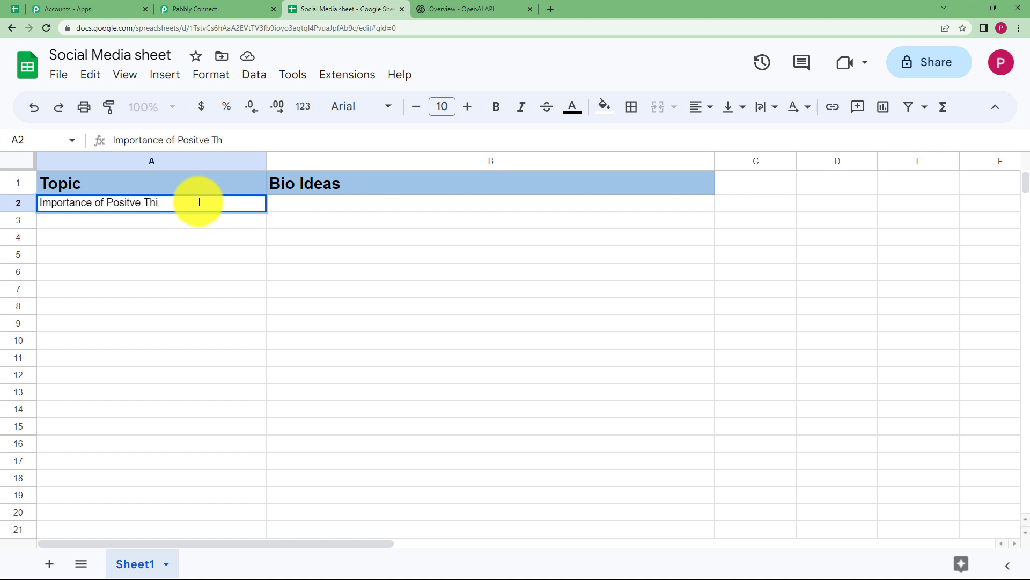
key("Return")
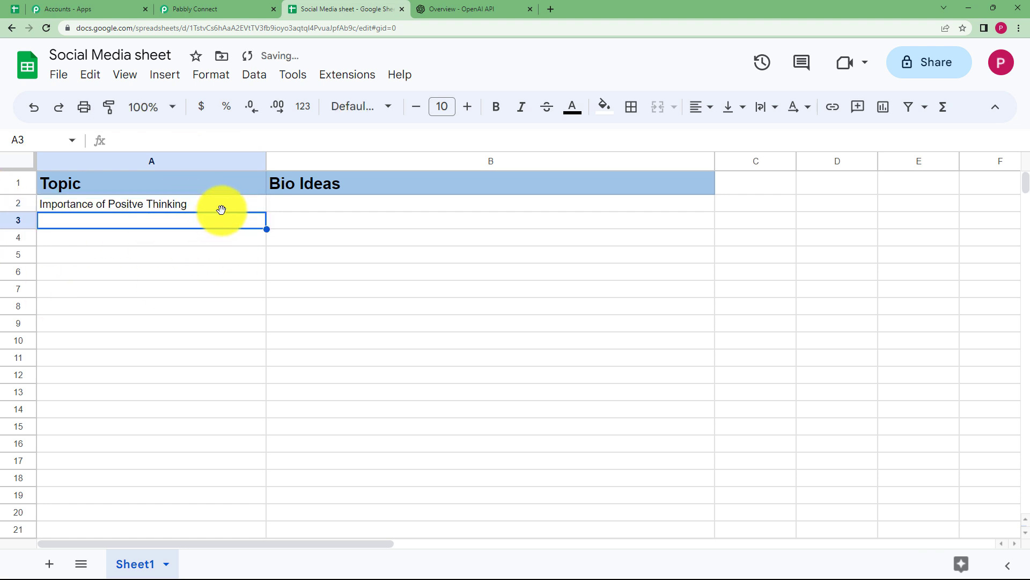
Reopen the Pabbly Connect Webhooks Initial Setup, paste the webhook URL, set the Trigger Column to A, and submit the setup
left_click(348, 77)
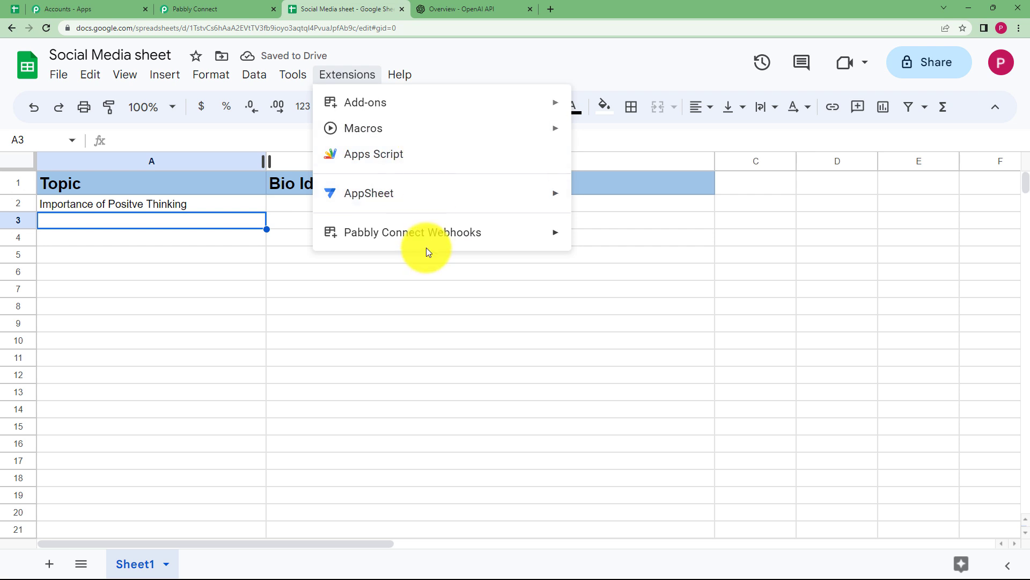
left_click(646, 239)
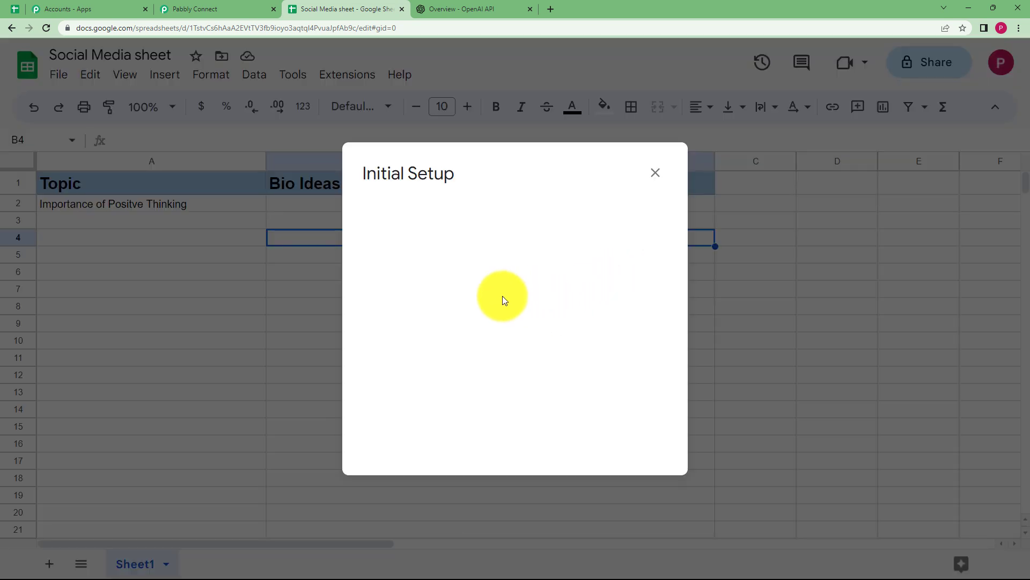
left_click(416, 303)
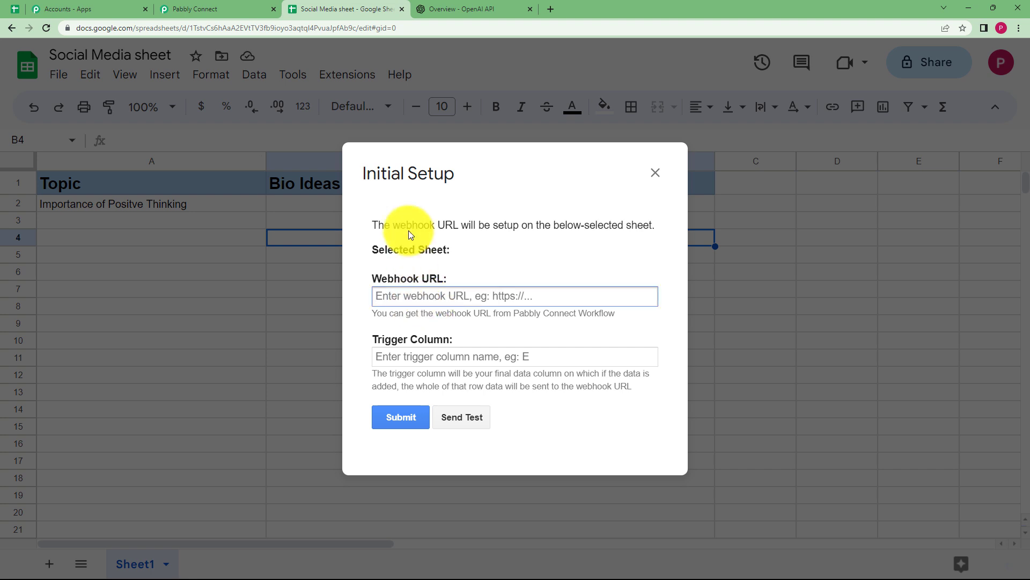
key("ctrl+v")
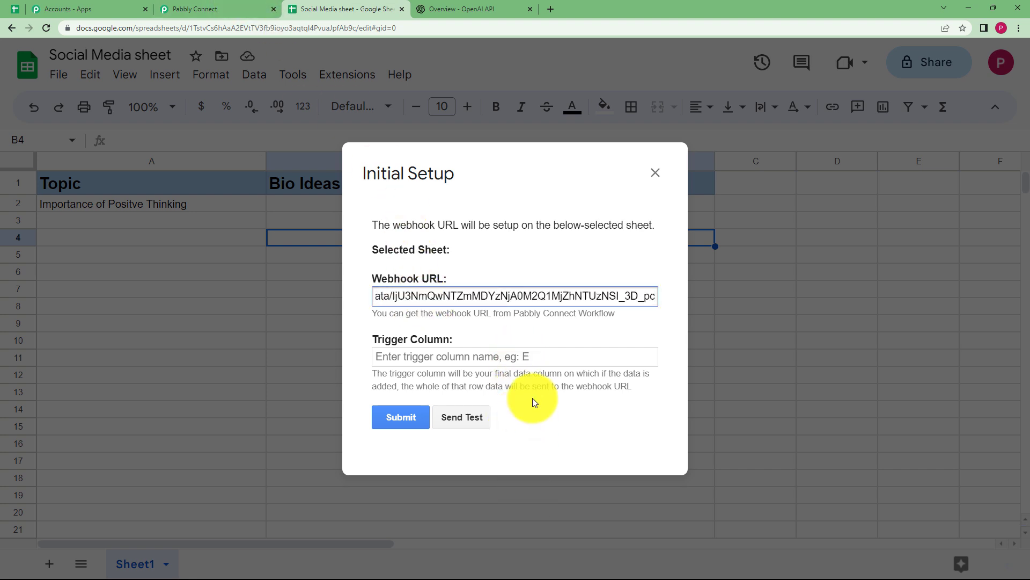
left_click(554, 358)
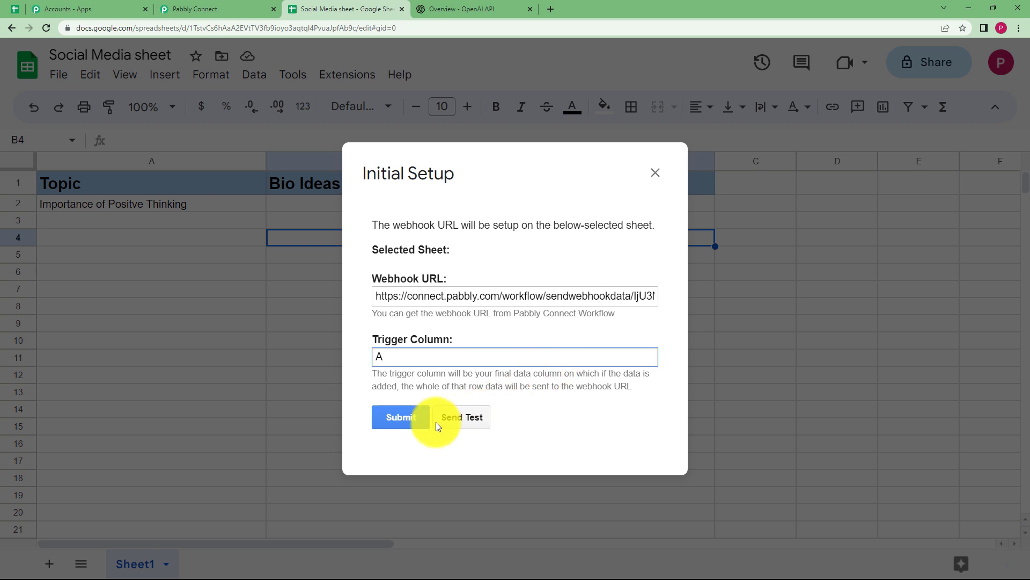
left_click(418, 424)
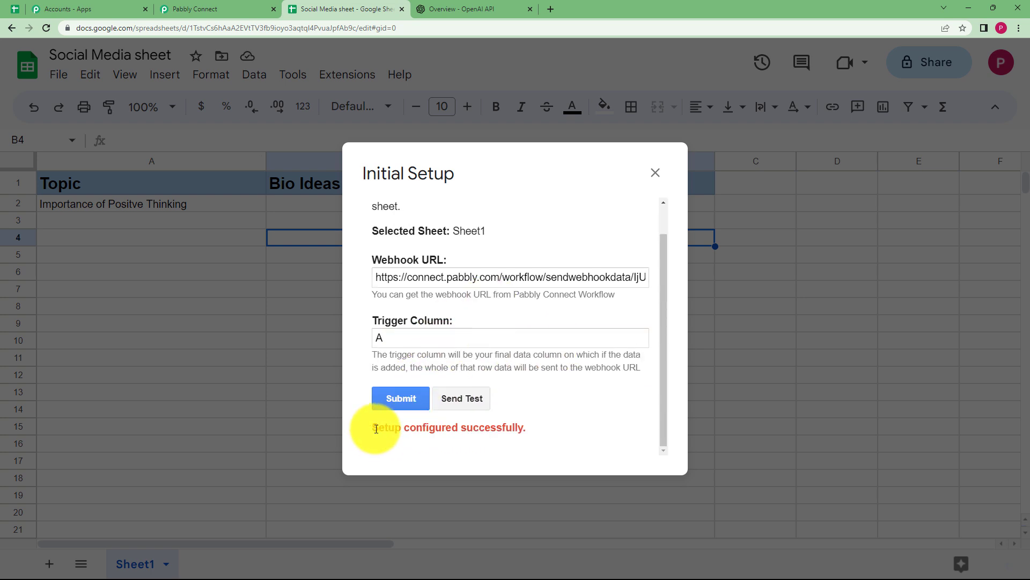
Send a test from the add-on setup and check the Topic value in the response received in Pabbly Connect
left_click(488, 403)
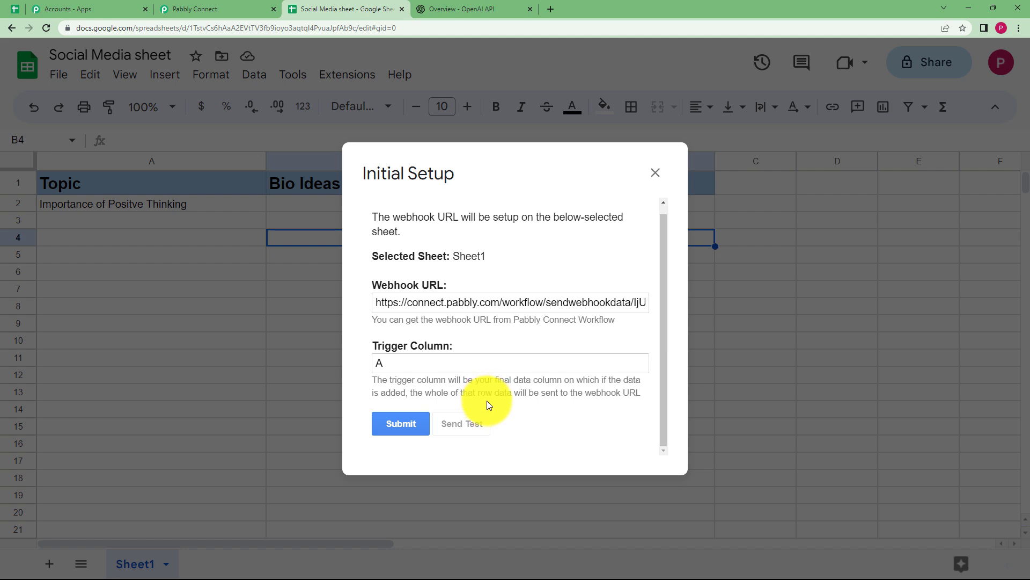
left_click(196, 9)
scroll(161, 327, "down", 5)
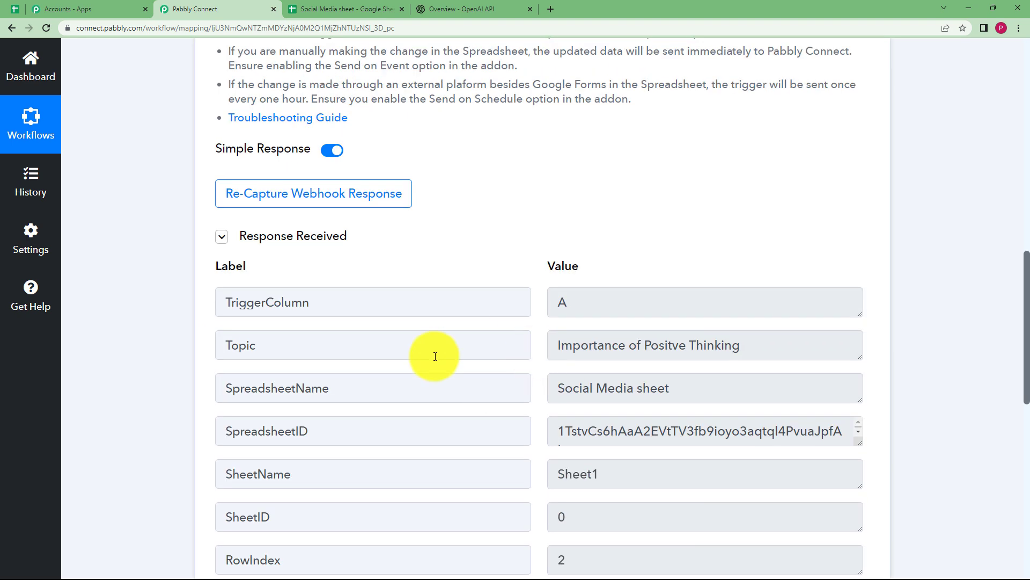
left_click_drag(787, 345, 478, 354)
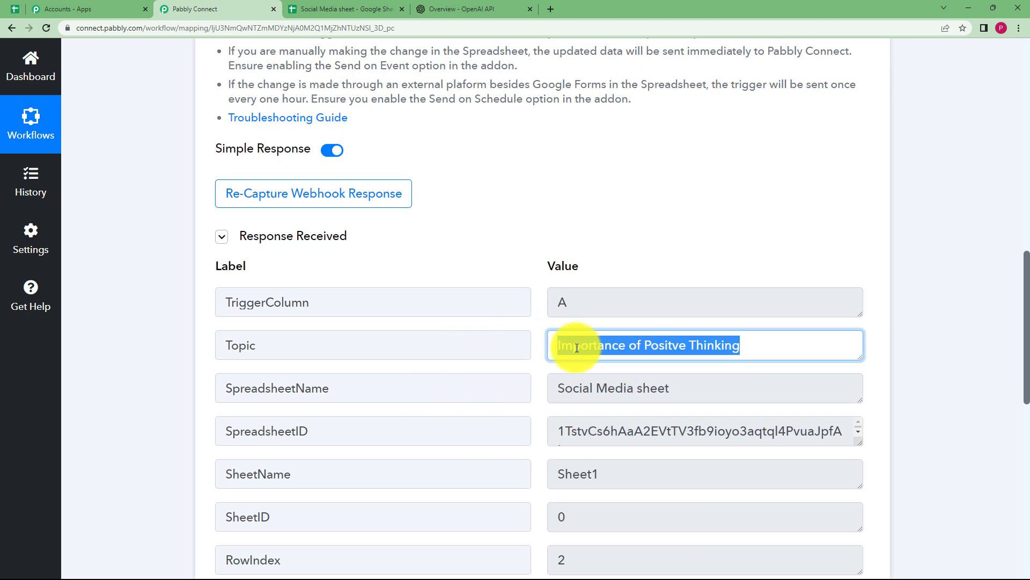
Back in the Social Media sheet, close the Initial Setup dialog and enable Send On Event for the Pabbly Connect Webhooks add-on
left_click(333, 9)
left_click(656, 173)
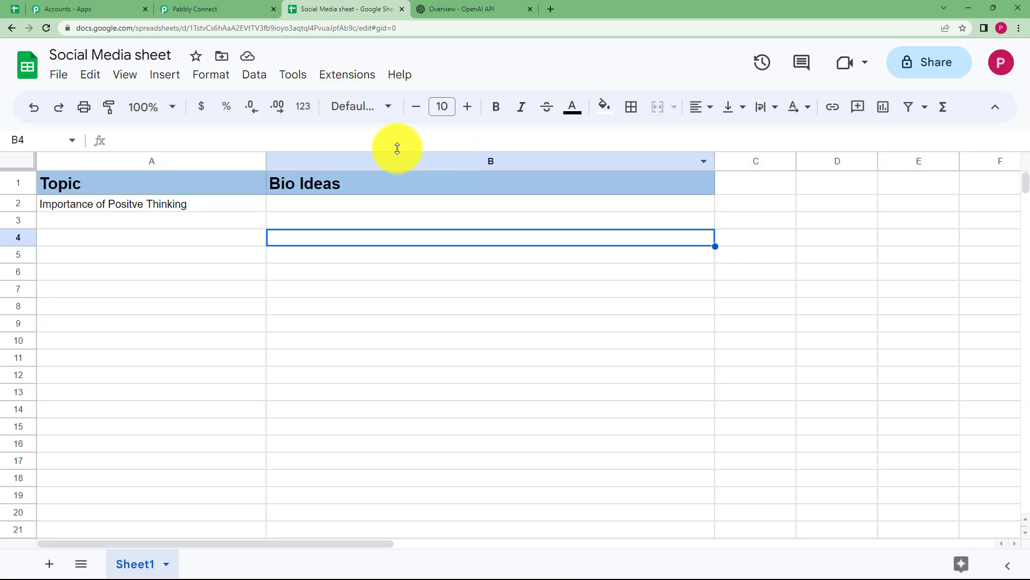
left_click(338, 74)
mouse_move(402, 231)
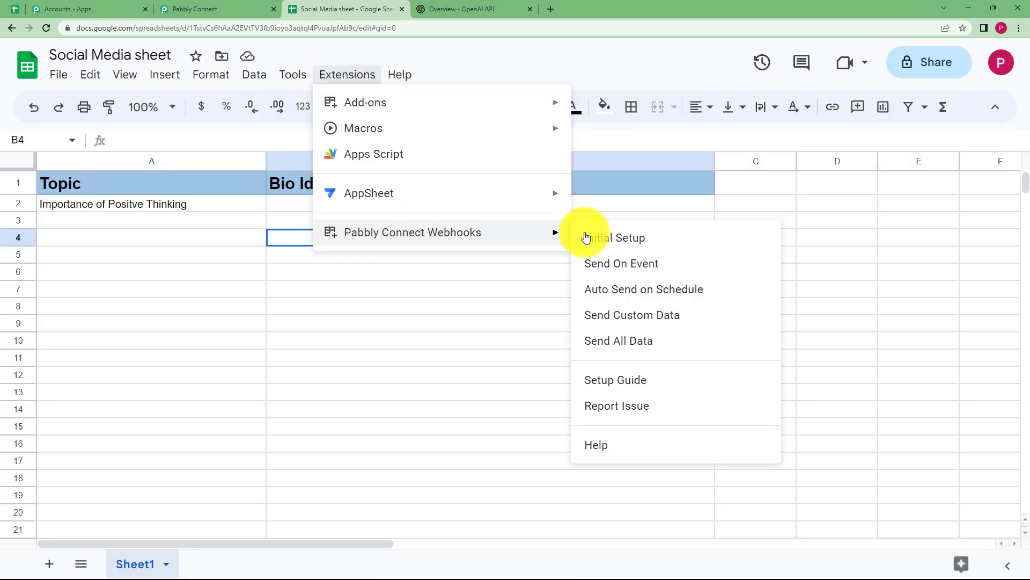
left_click(655, 268)
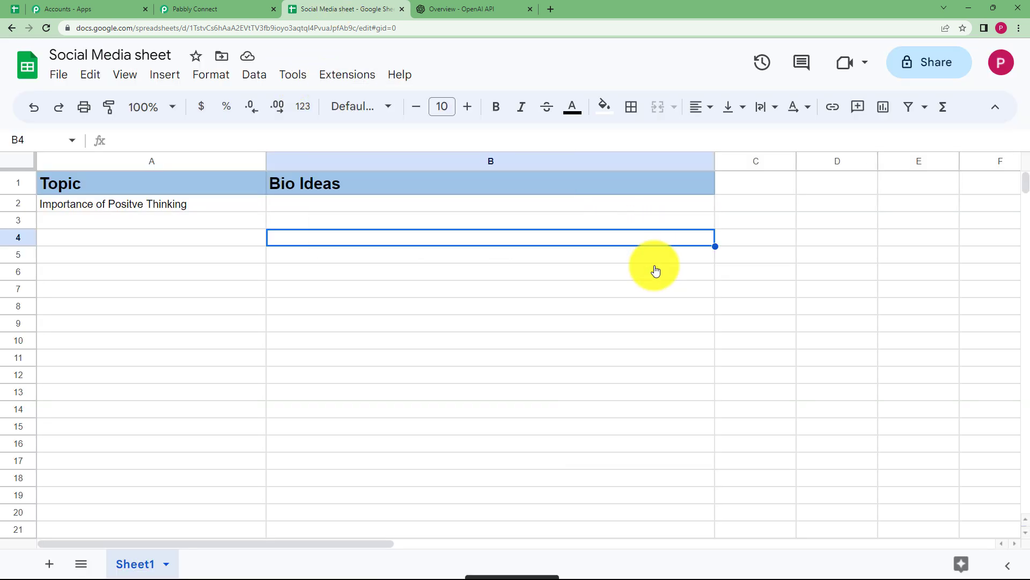
left_click(162, 221)
left_click(161, 236)
left_click(164, 256)
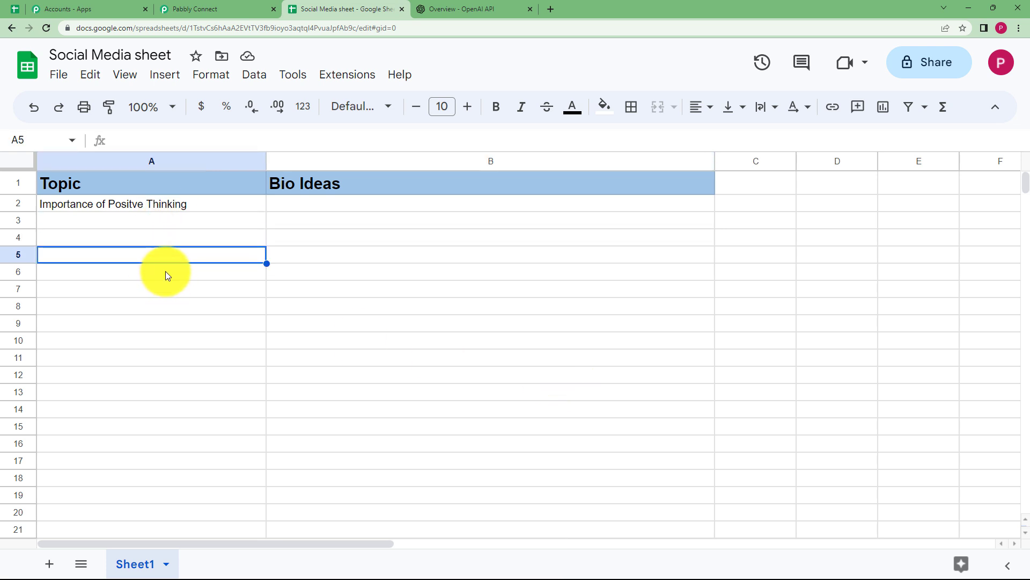
left_click(165, 271)
Return to Pabbly Connect and review the Topic value in the Google Sheets trigger's captured response
left_click(210, 4)
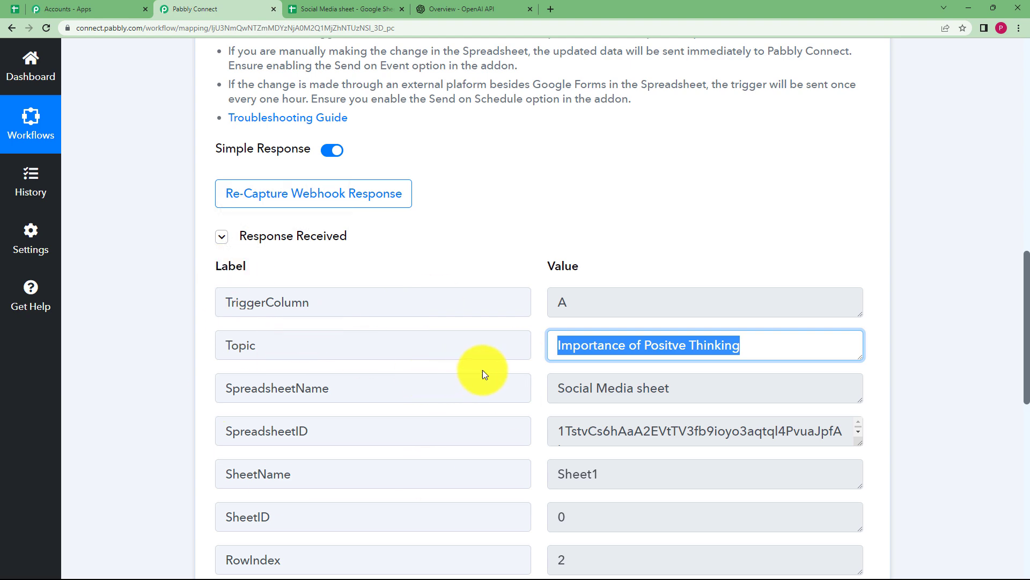
double_click(719, 347)
triple_click(620, 361)
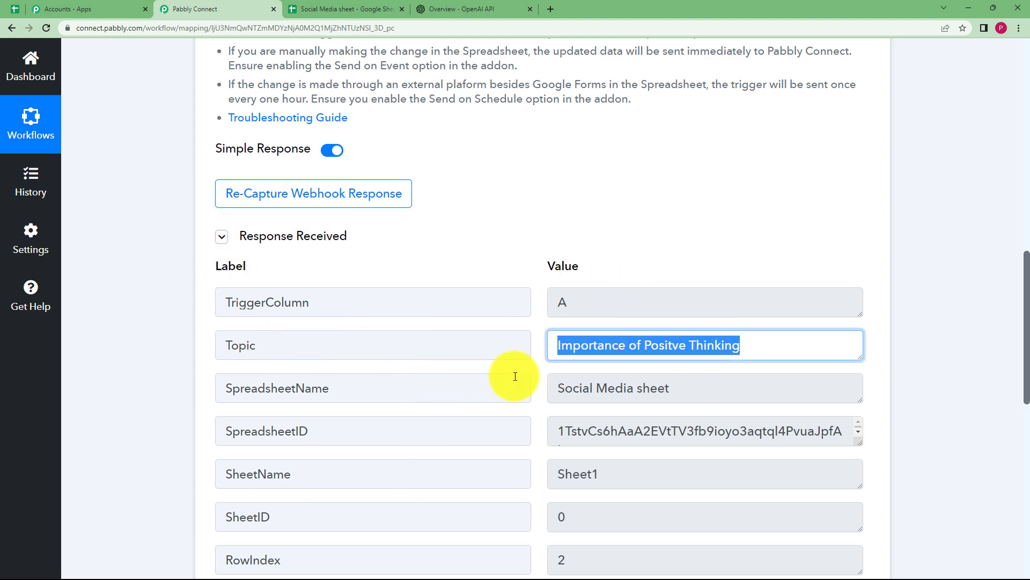
left_click(163, 352)
Collapse the Google Sheets trigger and set the action step to the ChatGPT app with the Ask ChatGPT event
scroll(167, 349, "up", 4)
scroll(168, 348, "up", 5)
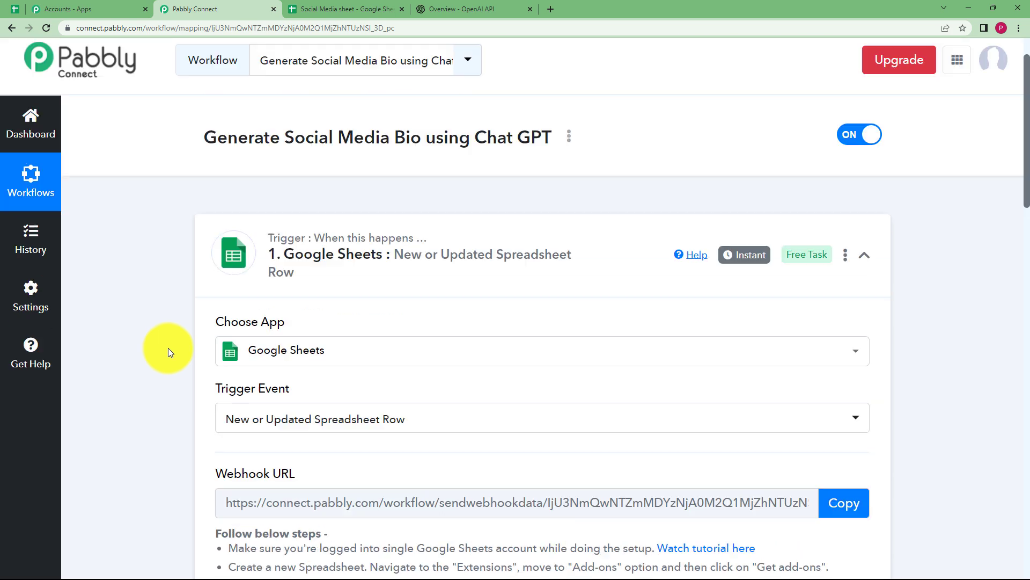
left_click(358, 267)
scroll(370, 317, "down", 2)
left_click(380, 335)
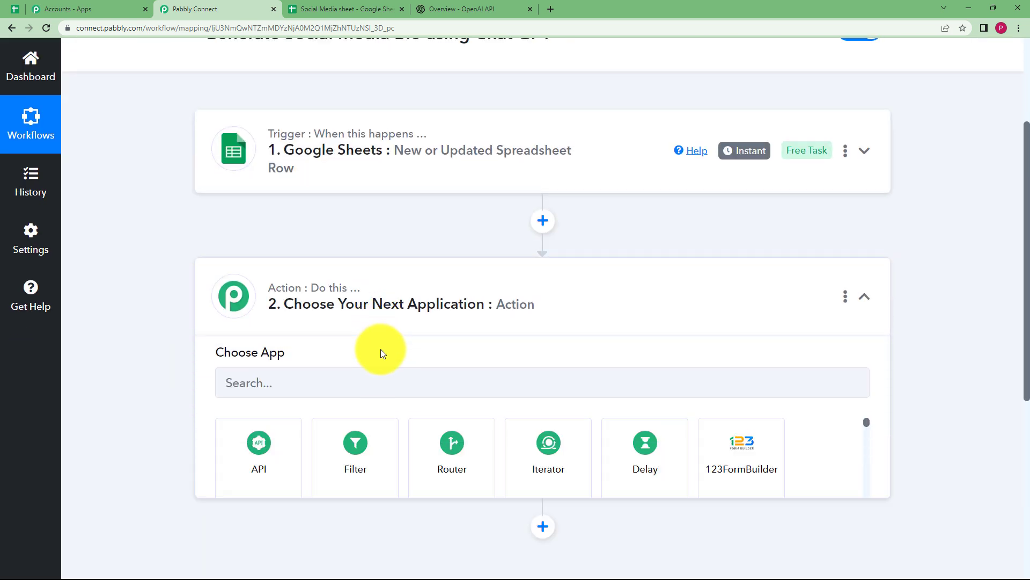
type("CHAT")
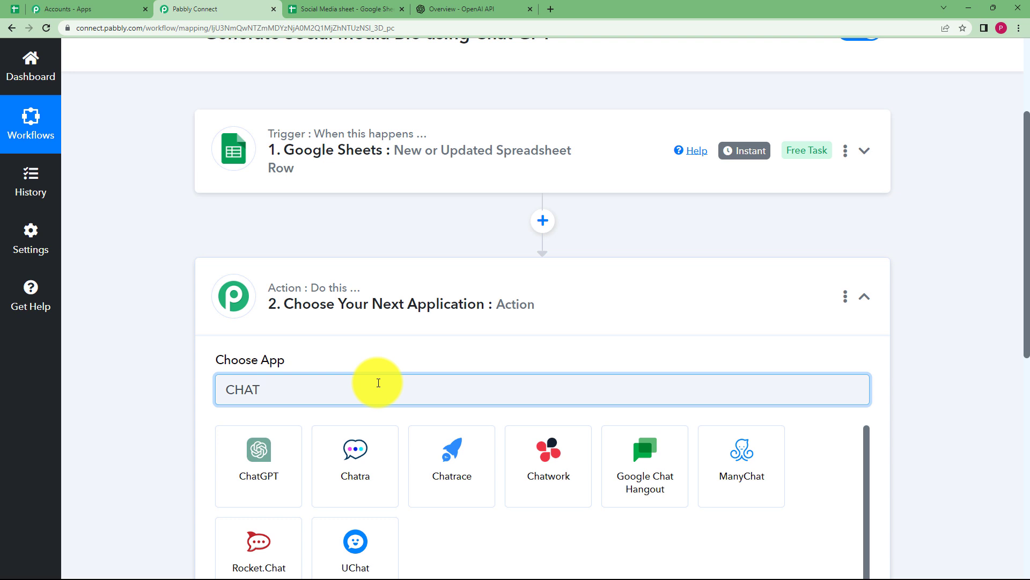
left_click(259, 435)
left_click(273, 463)
left_click(253, 416)
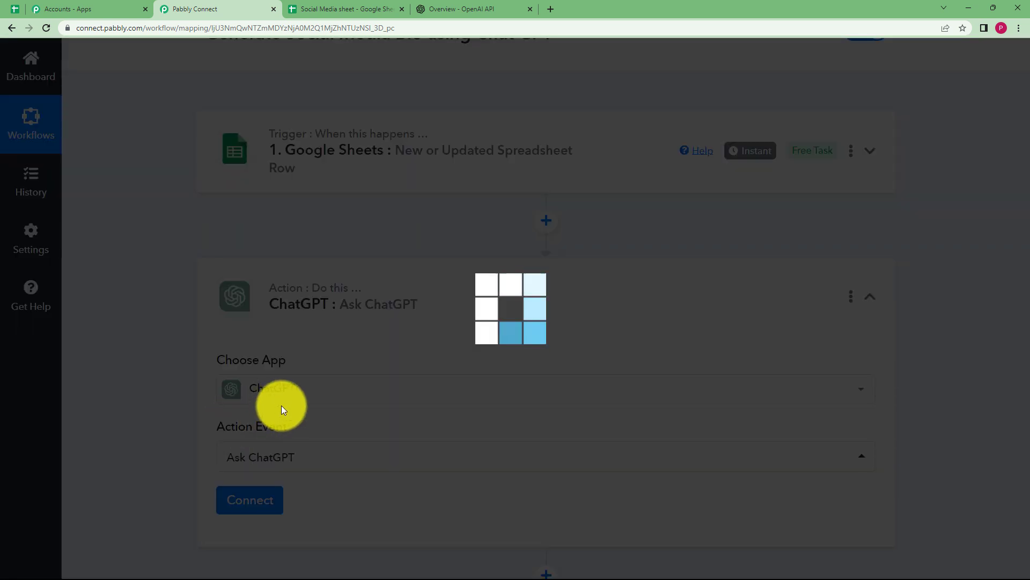
Start connecting the ChatGPT action through Add New Connection, and look at the OpenAI overview page before returning to Pabbly Connect
scroll(234, 402, "down", 3)
left_click(249, 339)
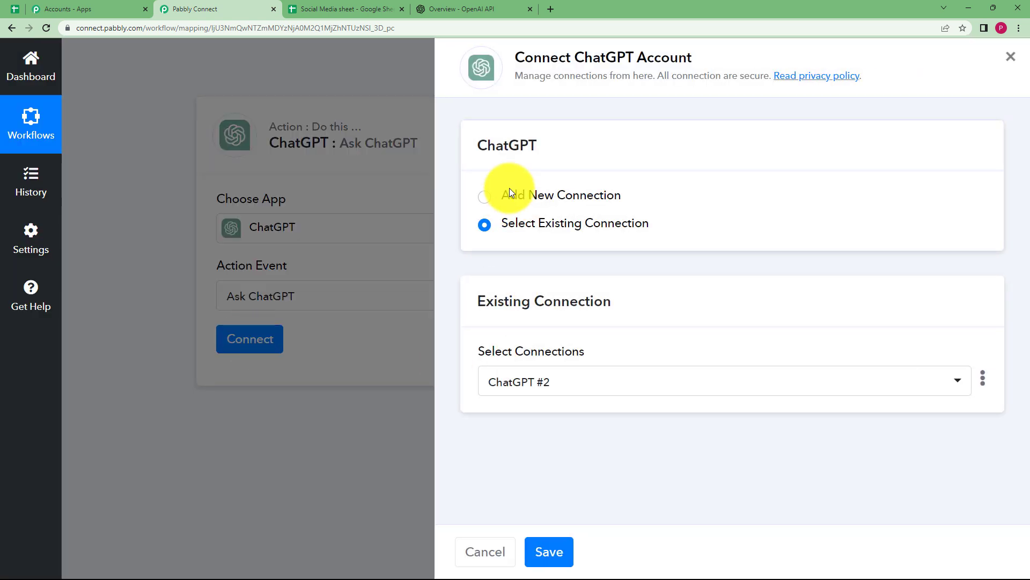
left_click(508, 199)
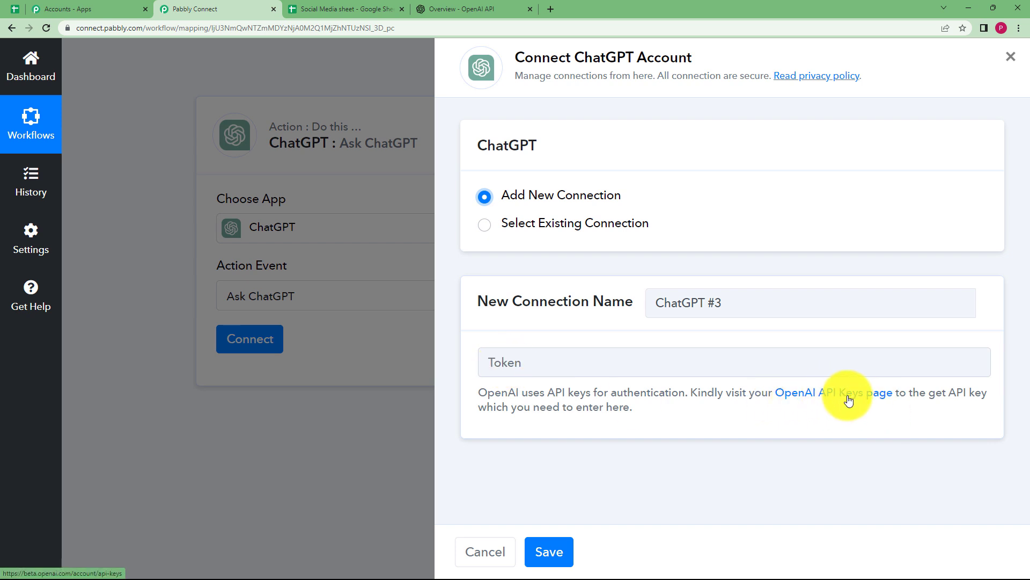
left_click(456, 9)
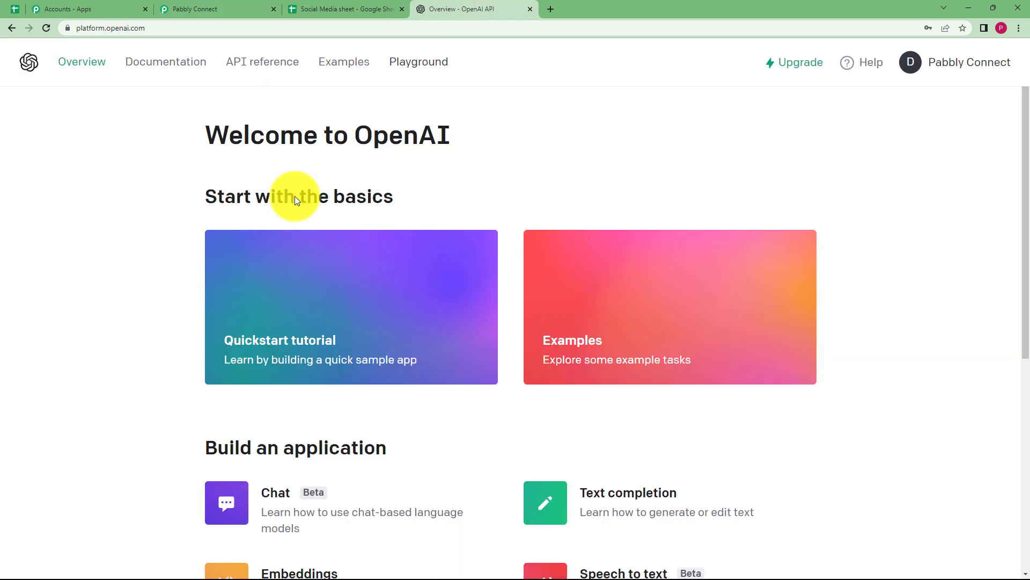
left_click(228, 7)
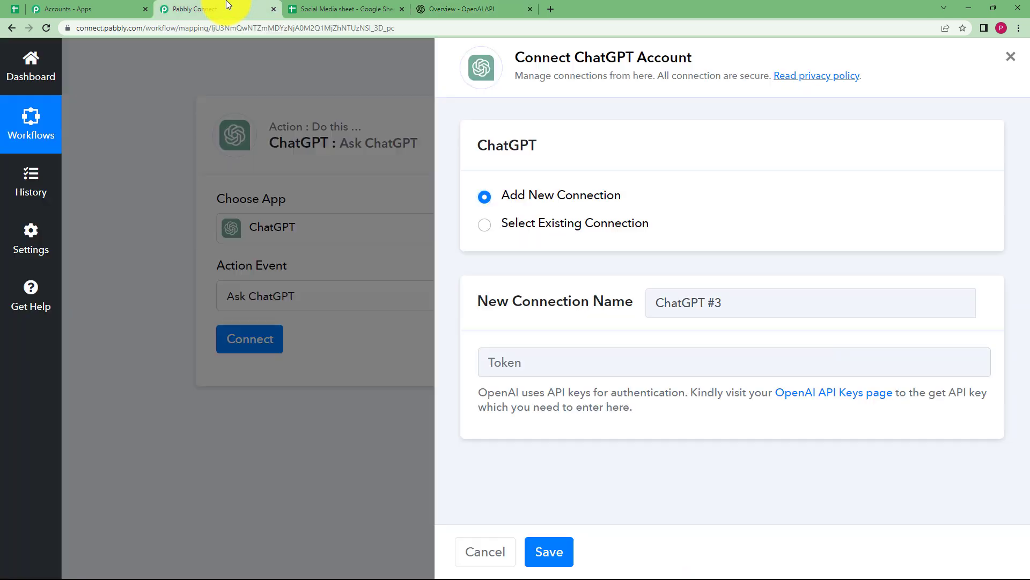
Open the OpenAI API Keys page from the connection form, create a new secret key, and copy it
left_click(798, 402)
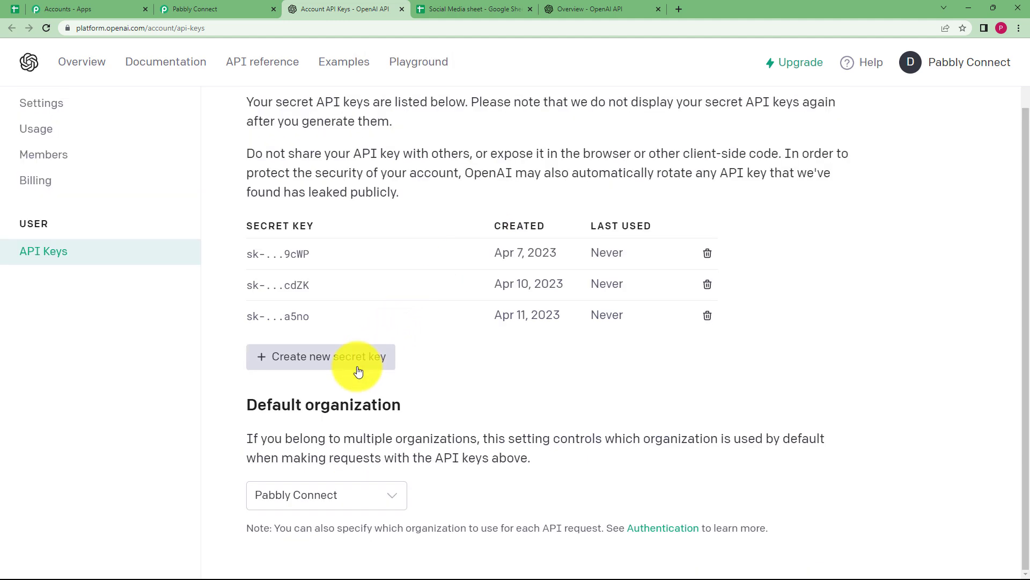
left_click(356, 370)
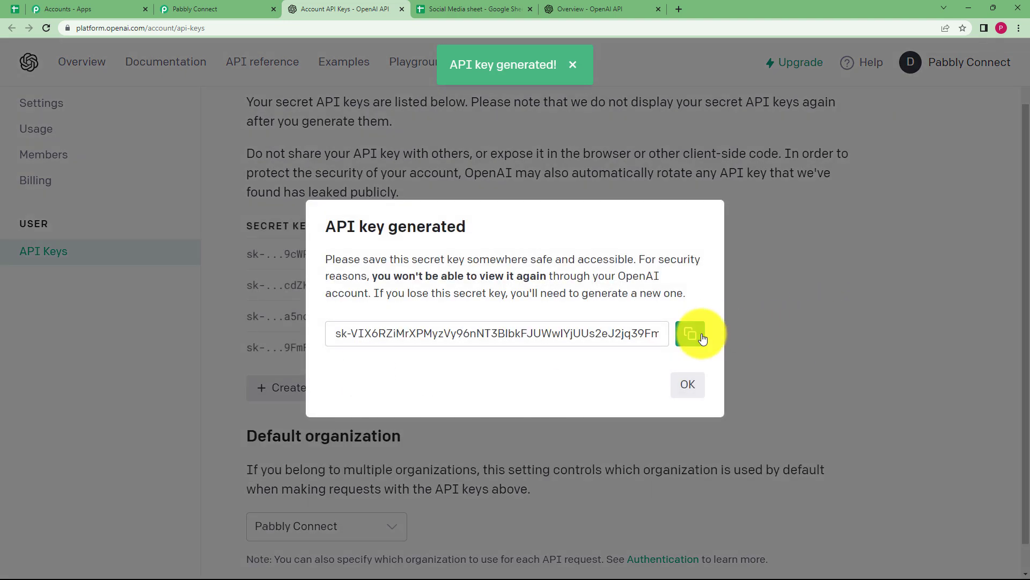
left_click(690, 333)
Back in Pabbly Connect, paste the API key as the Token of the new ChatGPT connection and save it
left_click(242, 9)
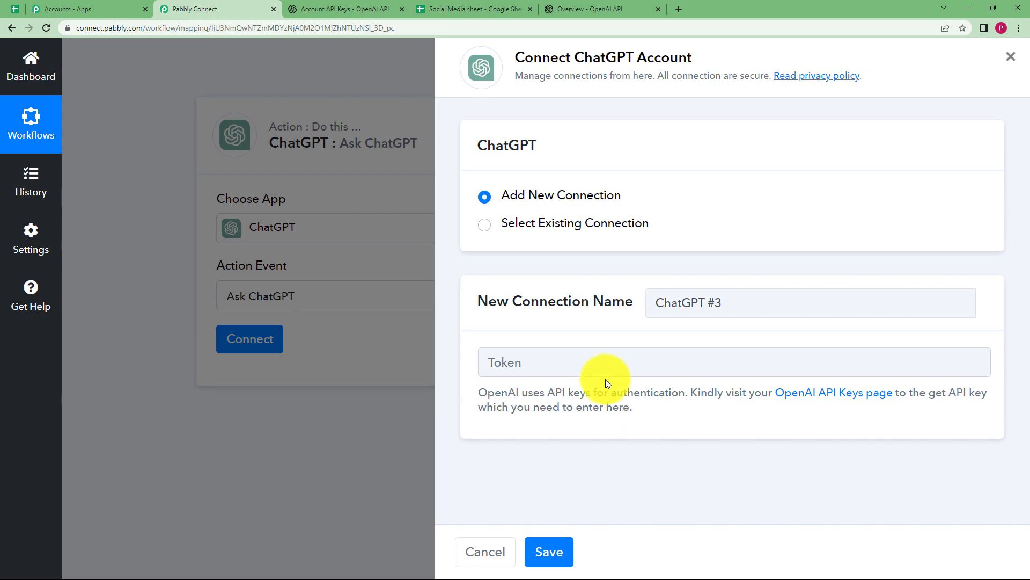
left_click(603, 365)
key("ctrl+v")
left_click(534, 552)
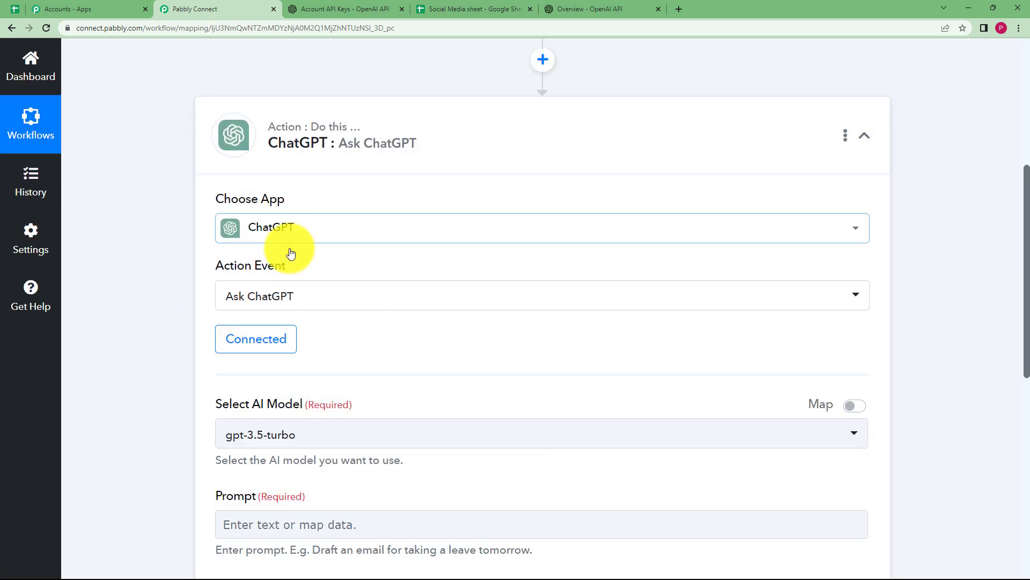
scroll(211, 395, "down", 2)
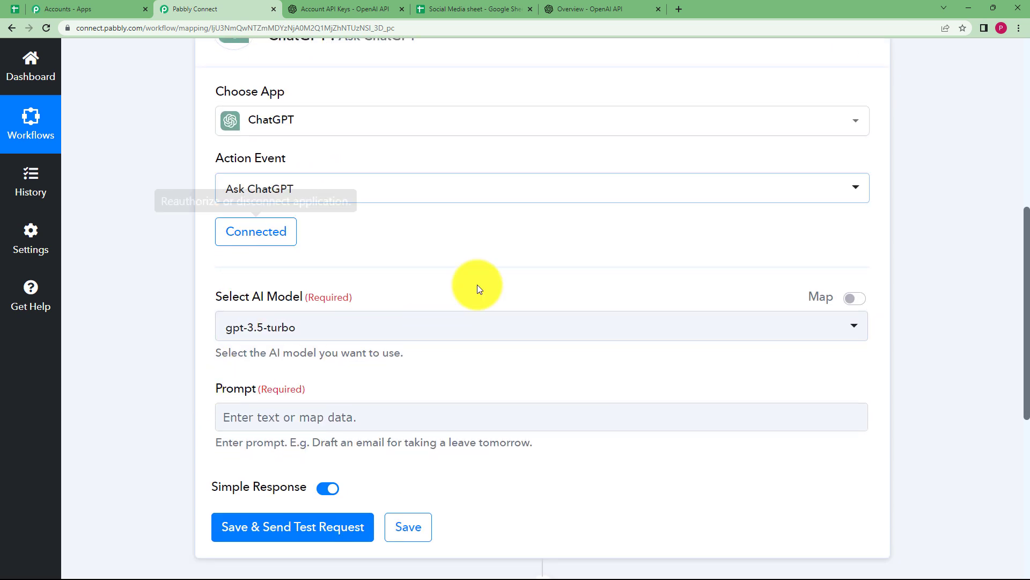
left_click(386, 4)
left_click(644, 9)
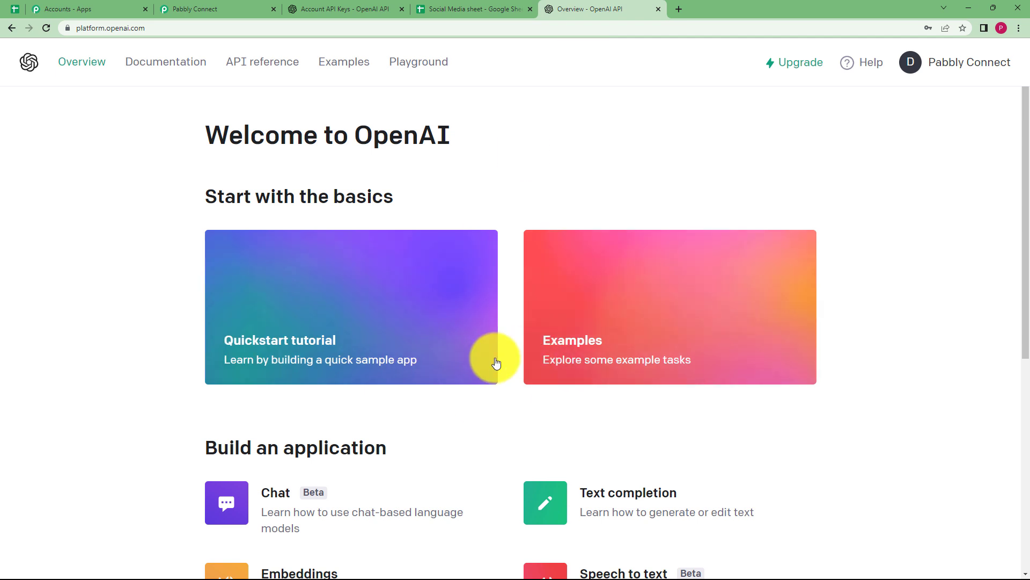
left_click(204, 9)
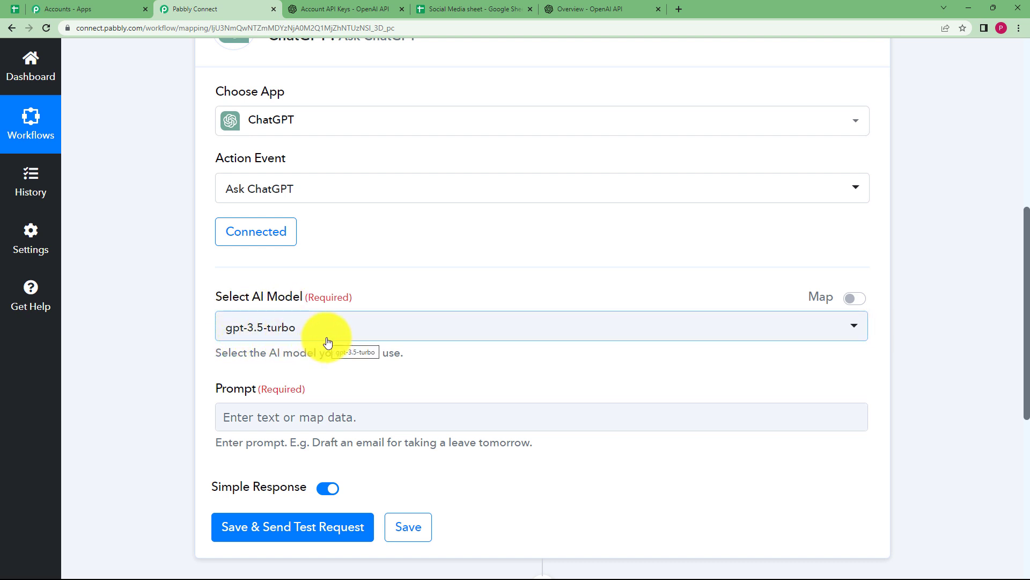
Enter "Generate Instagram Bio:" as the Prompt text of the ChatGPT action, replacing the mistyped start
scroll(204, 375, "down", 2)
left_click(276, 305)
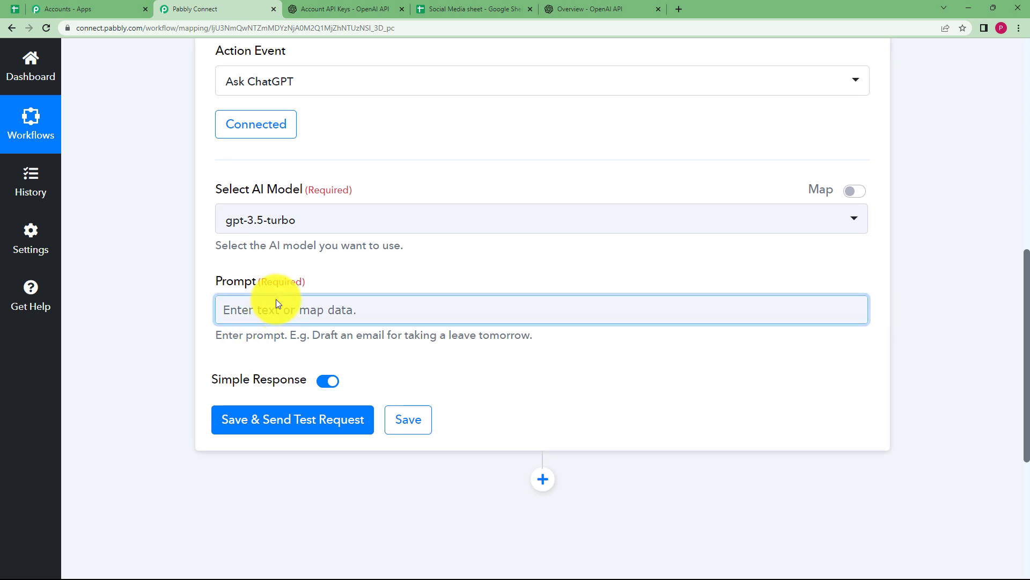
type("iND")
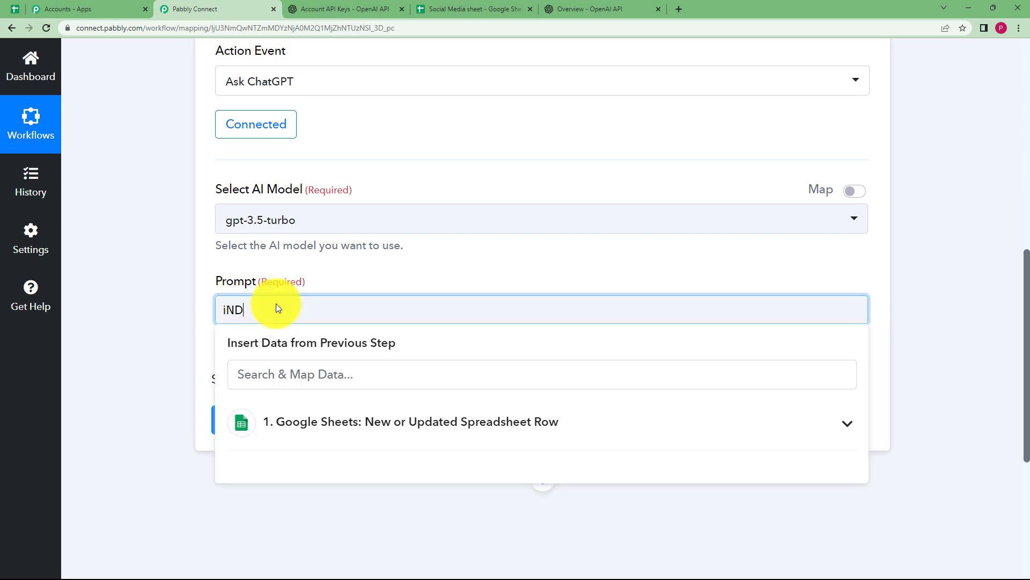
key("BackSpace")
key("BackSpace")
key("BackSpace")
type("In")
type("sta")
type("Gene")
type("rate")
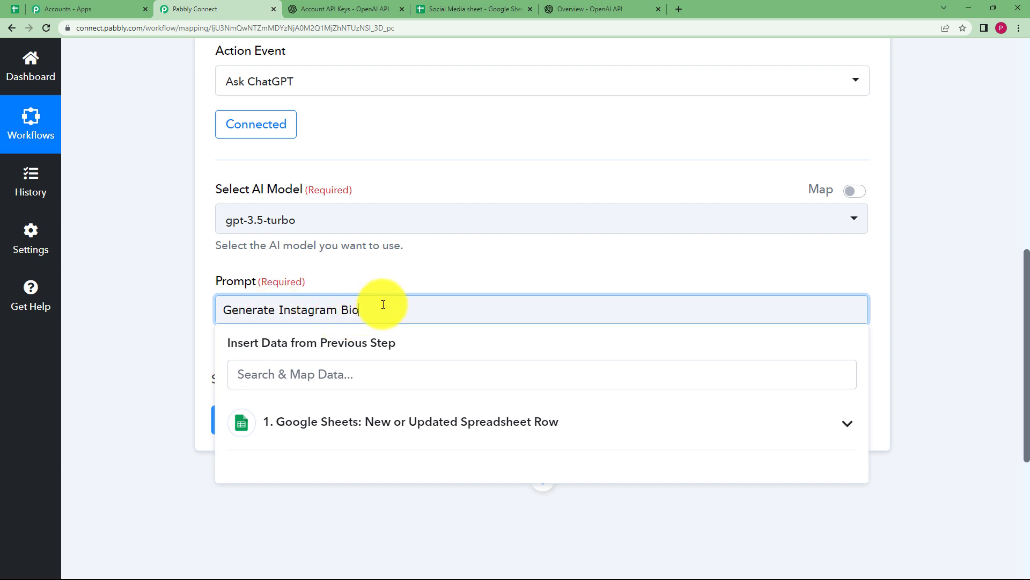
Map the Topic value from the Google Sheets trigger after the text in the ChatGPT Prompt
left_click(414, 424)
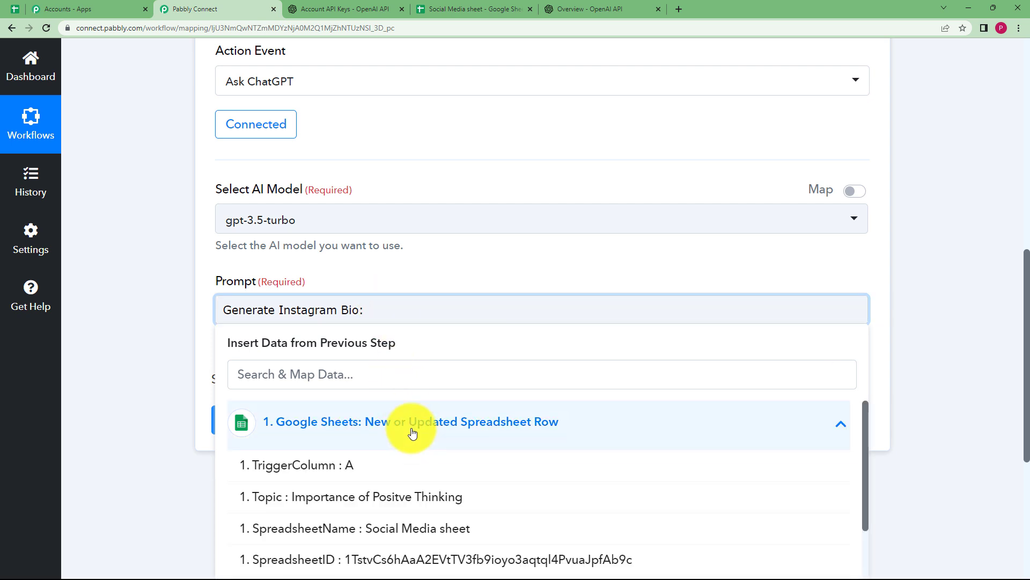
scroll(224, 408, "down", 2)
left_click(295, 422)
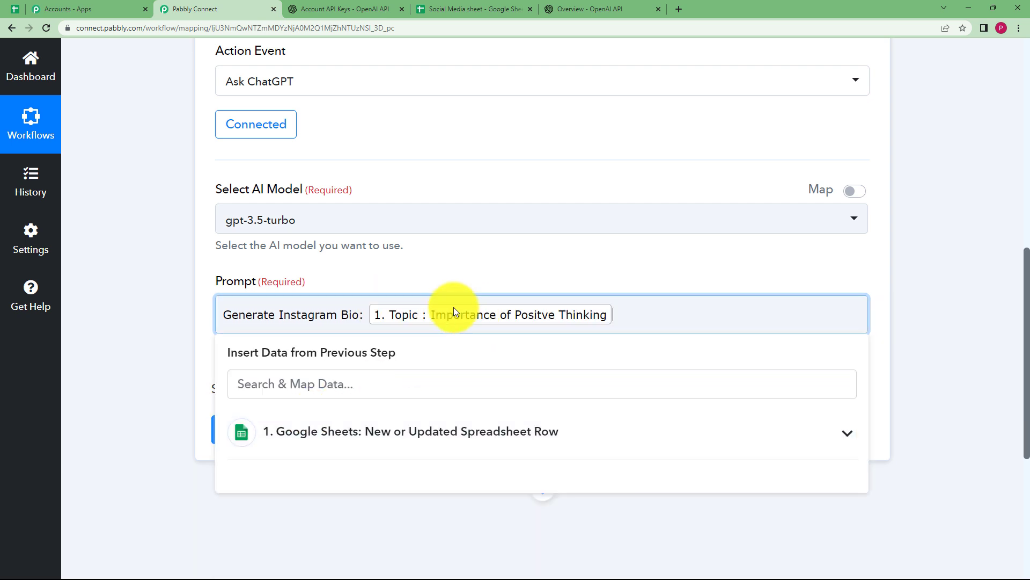
left_click(246, 339)
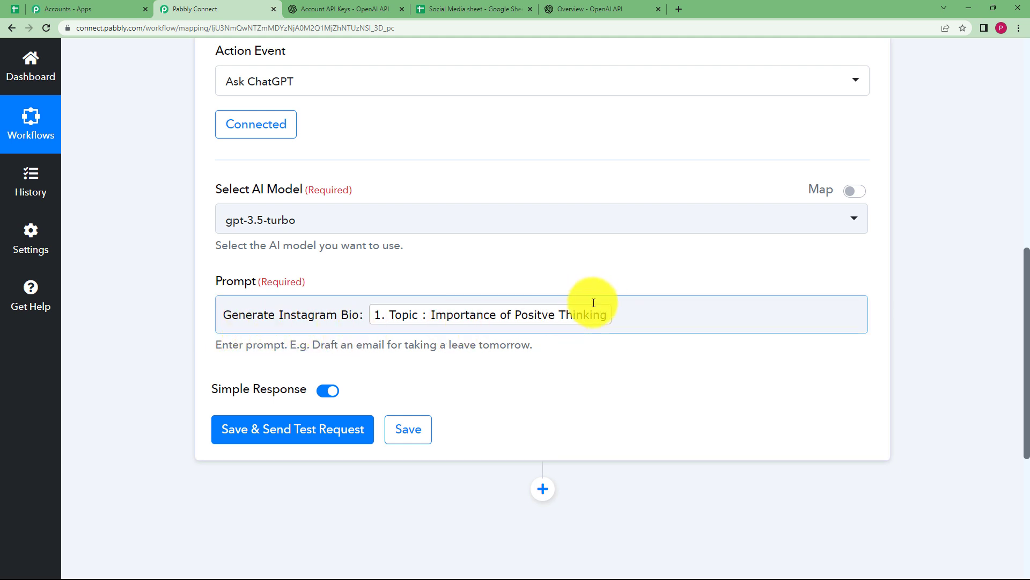
Save the ChatGPT action with a test request and enlarge the Choices 0 Message Content value in the received response
left_click(271, 429)
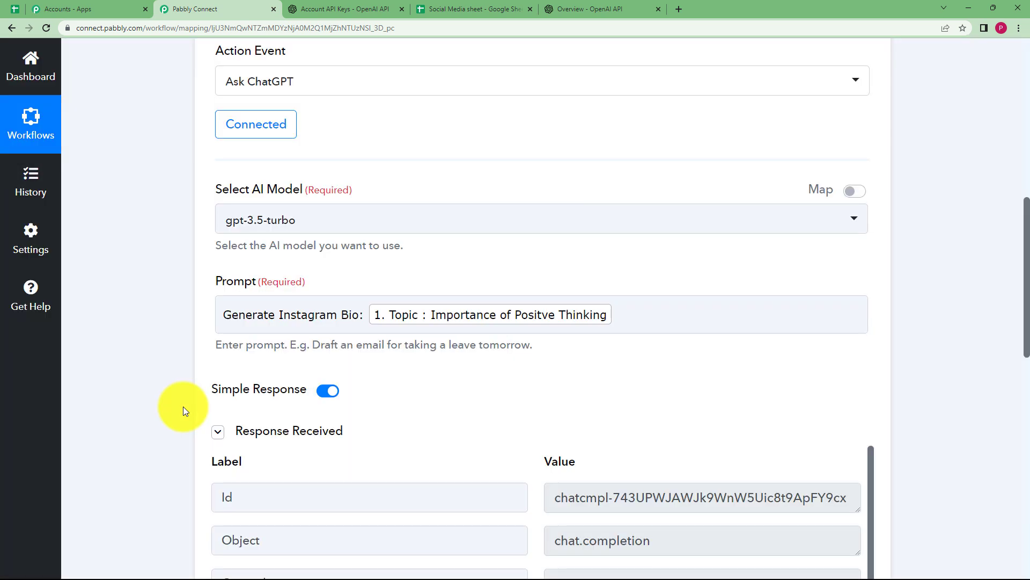
scroll(183, 407, "down", 4)
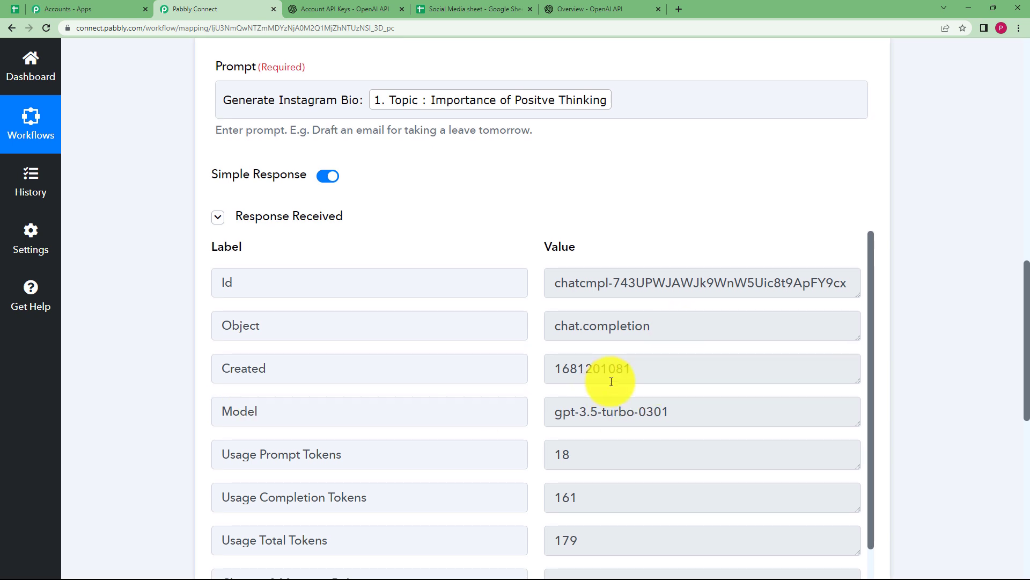
scroll(611, 382, "down", 2)
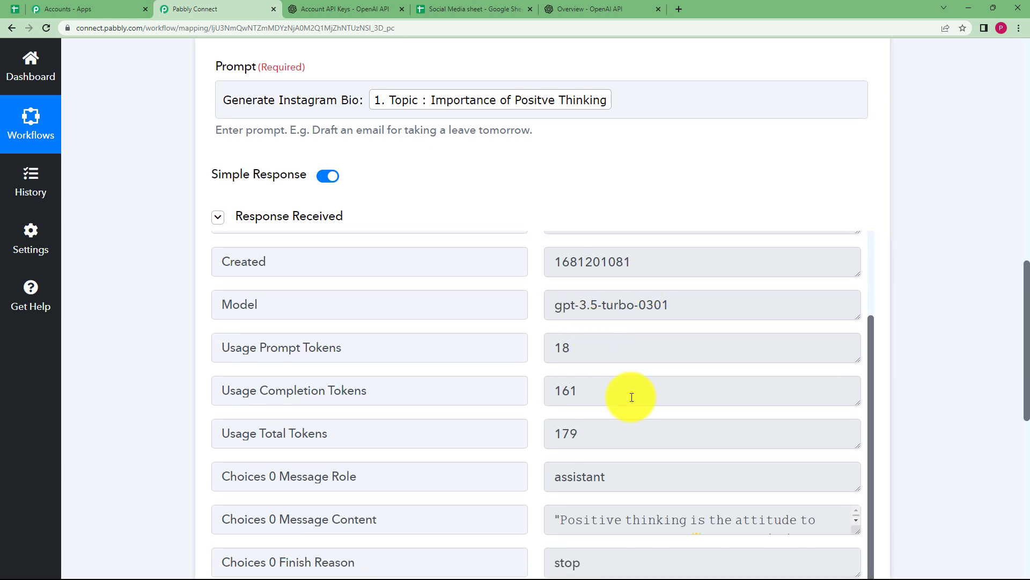
scroll(630, 448, "down", 3)
left_click_drag(854, 371, 859, 428)
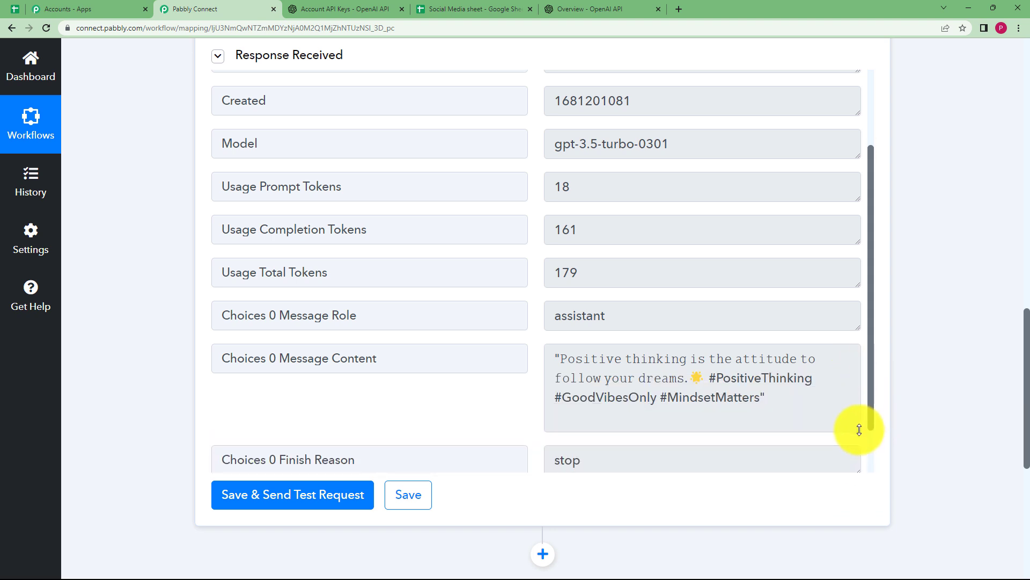
Highlight the generated bio sentence in the message content, and save the ChatGPT action
scroll(697, 349, "down", 1)
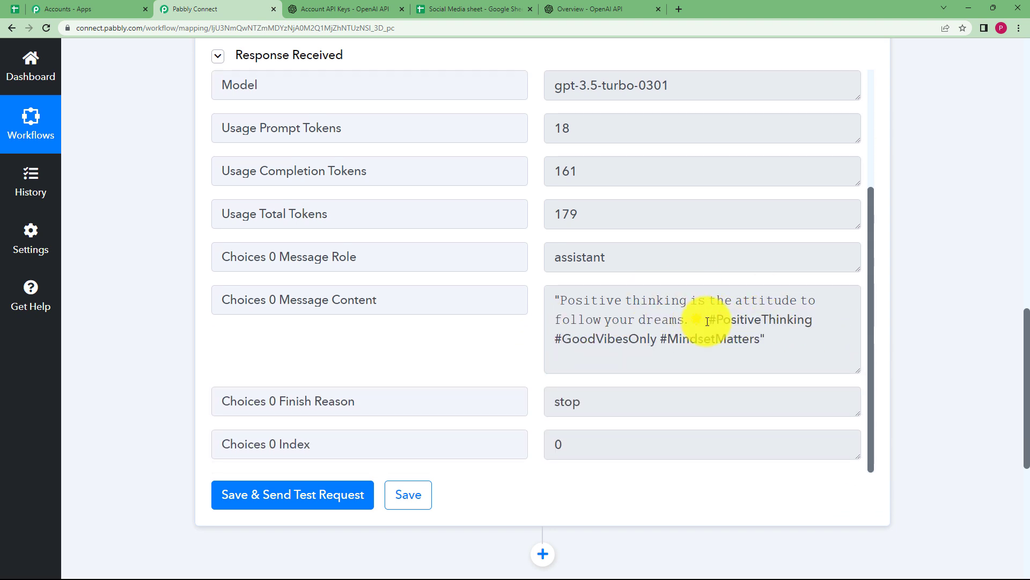
left_click_drag(707, 321, 726, 340)
left_click_drag(551, 293, 700, 322)
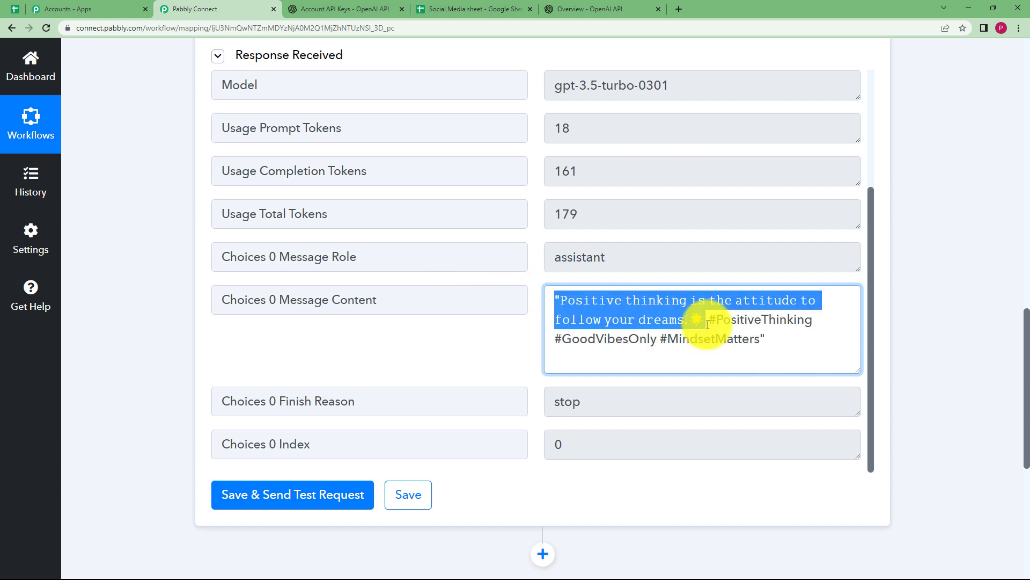
left_click(397, 494)
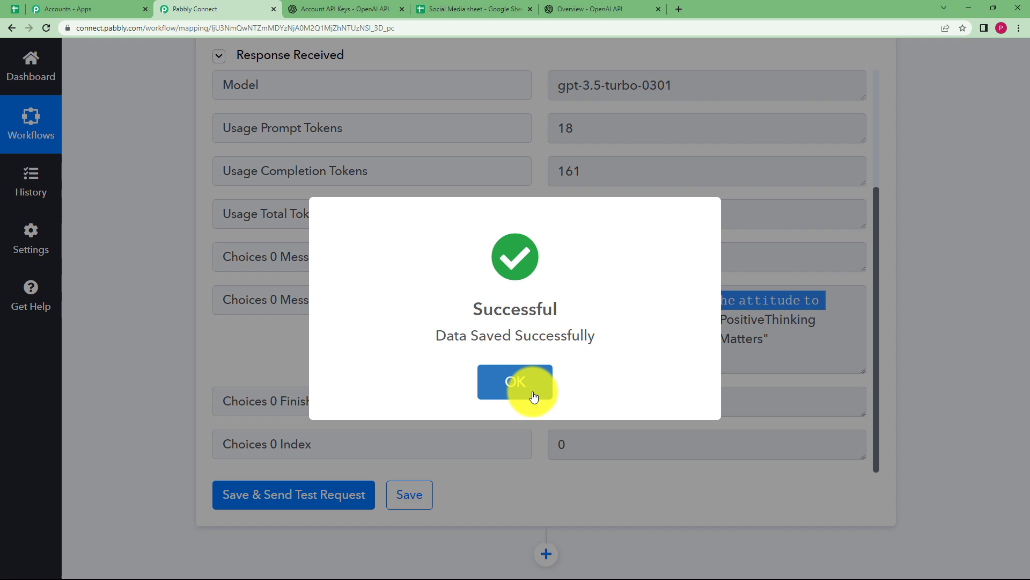
left_click(533, 395)
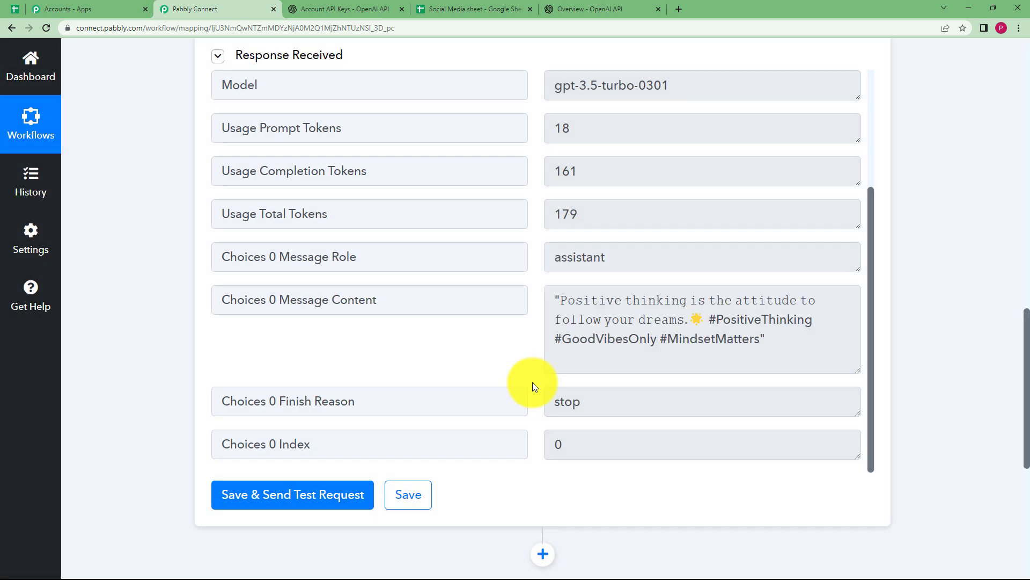
Check the Social Media sheet, and add another action step after ChatGPT in Pabbly Connect using the Google Sheets app
left_click(502, 9)
left_click(236, 8)
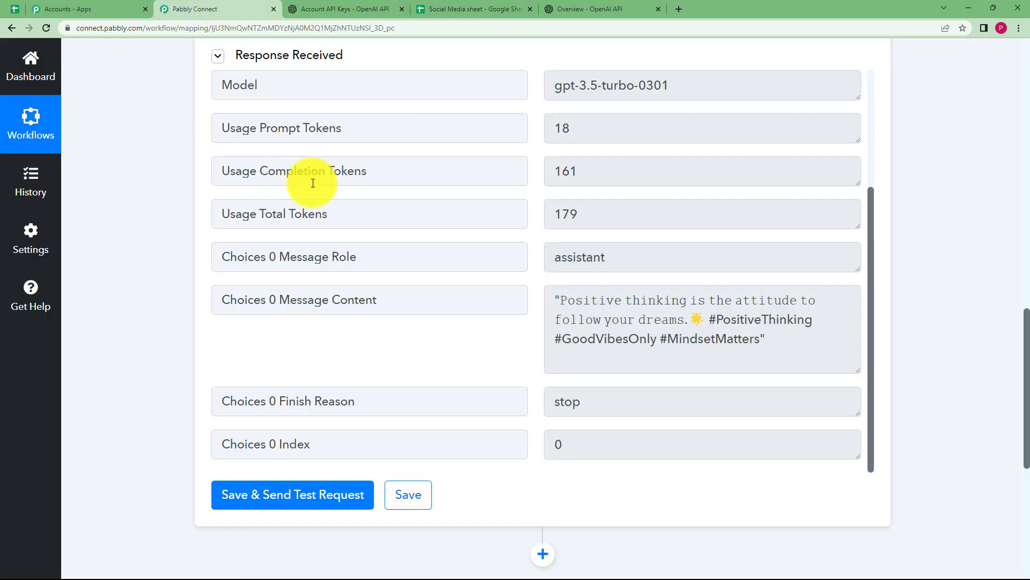
scroll(594, 403, "down", 3)
left_click(543, 393)
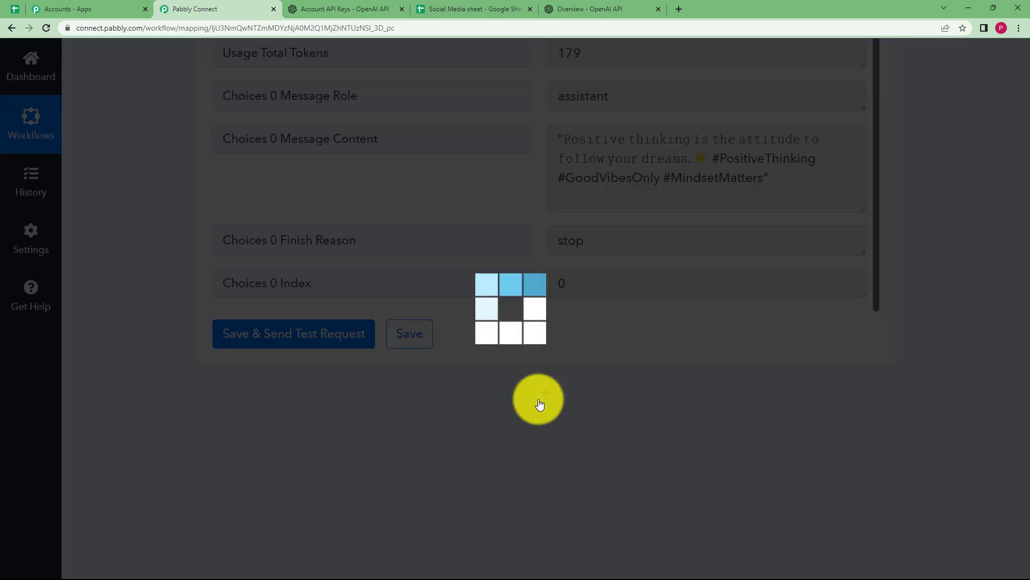
scroll(341, 517, "down", 3)
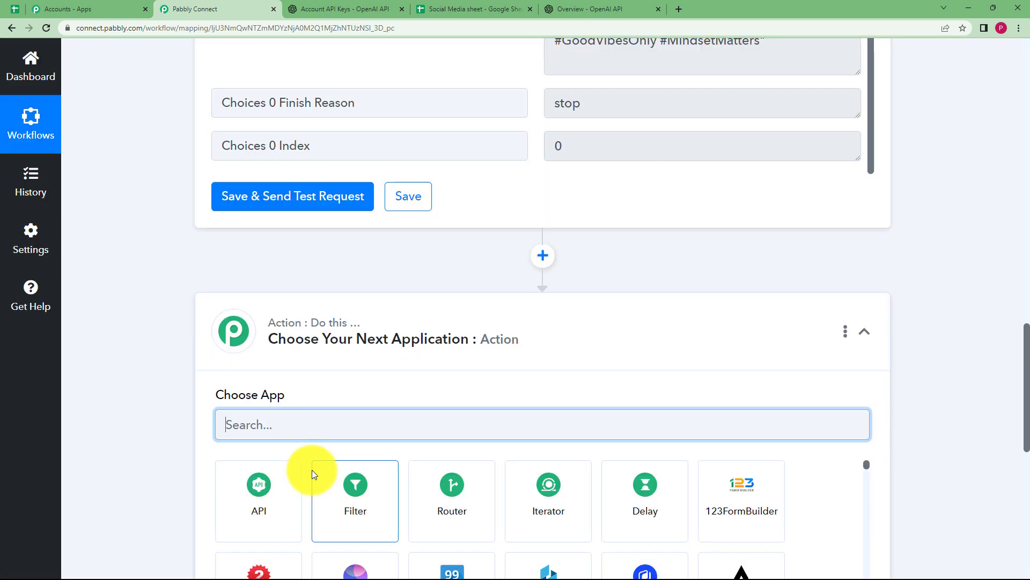
type("goog")
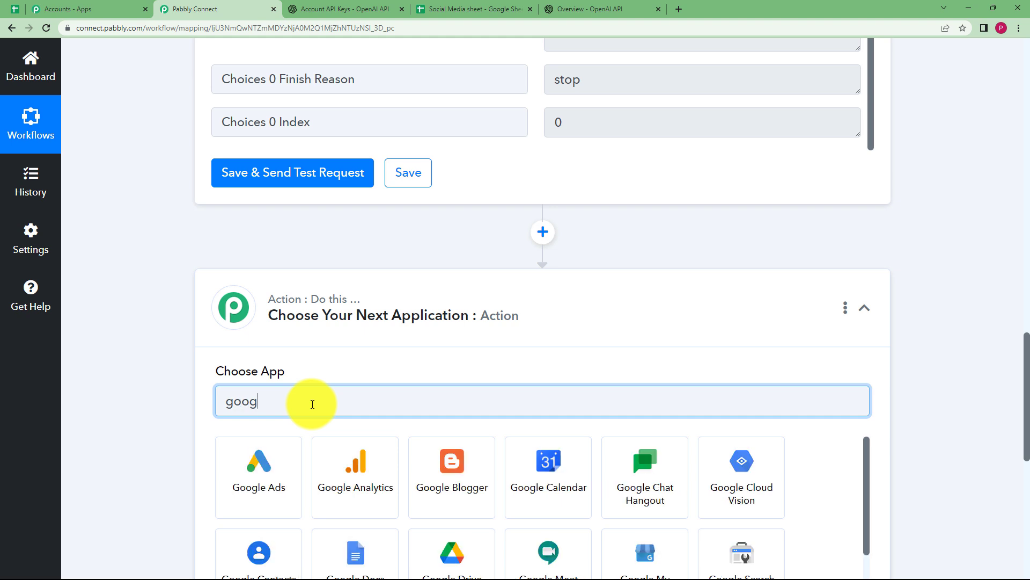
scroll(453, 523, "down", 2)
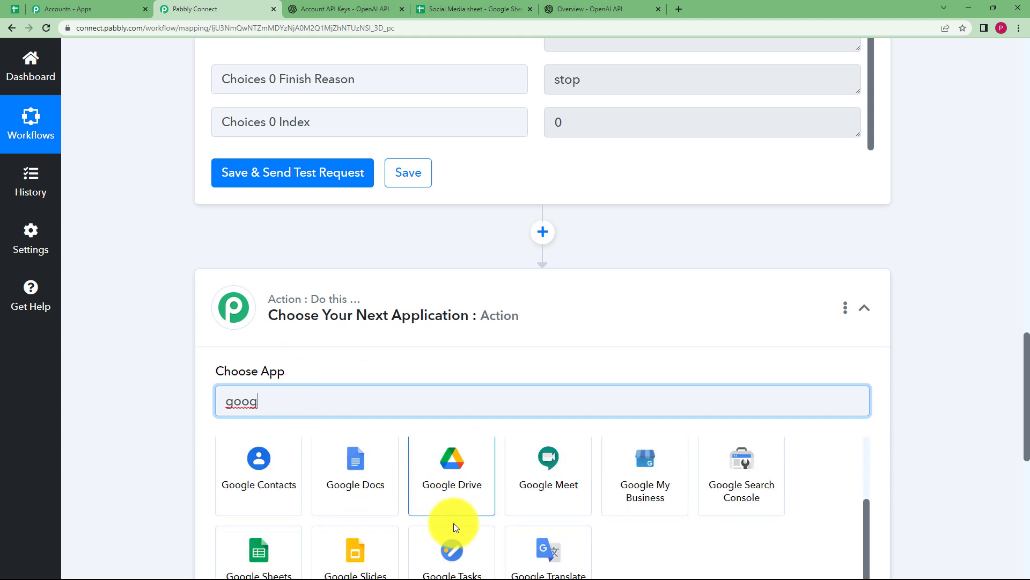
left_click(254, 545)
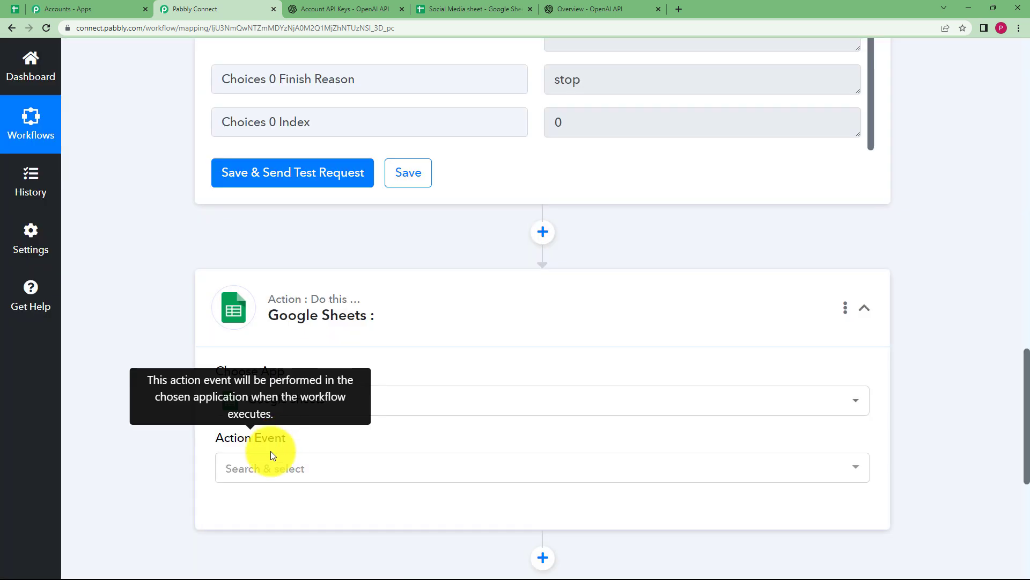
Set the Google Sheets action event to Update Row, and check the empty Bio Ideas cell B2 in the Social Media sheet
left_click(269, 467)
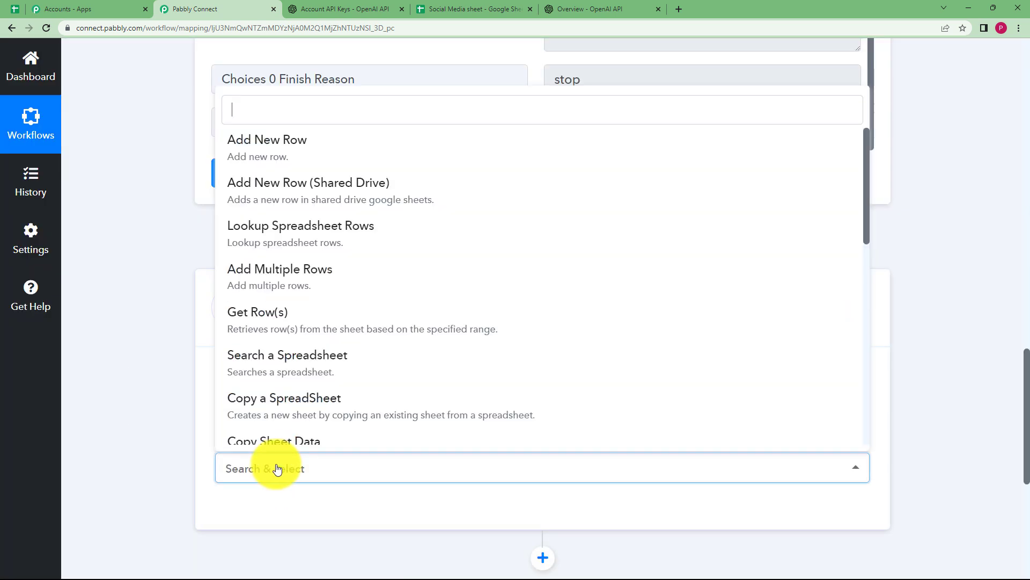
type("updat")
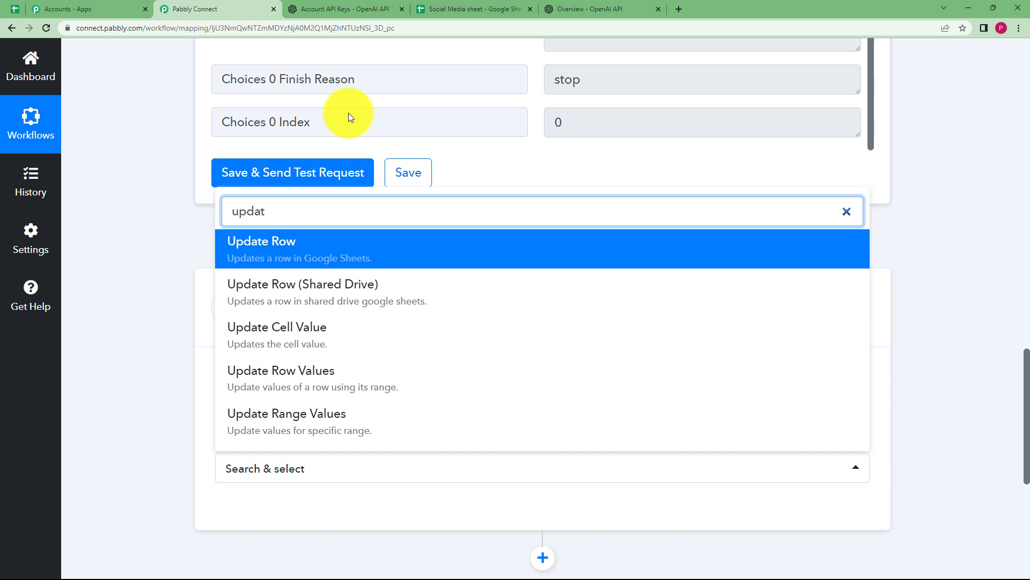
left_click(311, 260)
left_click(467, 9)
left_click(403, 207)
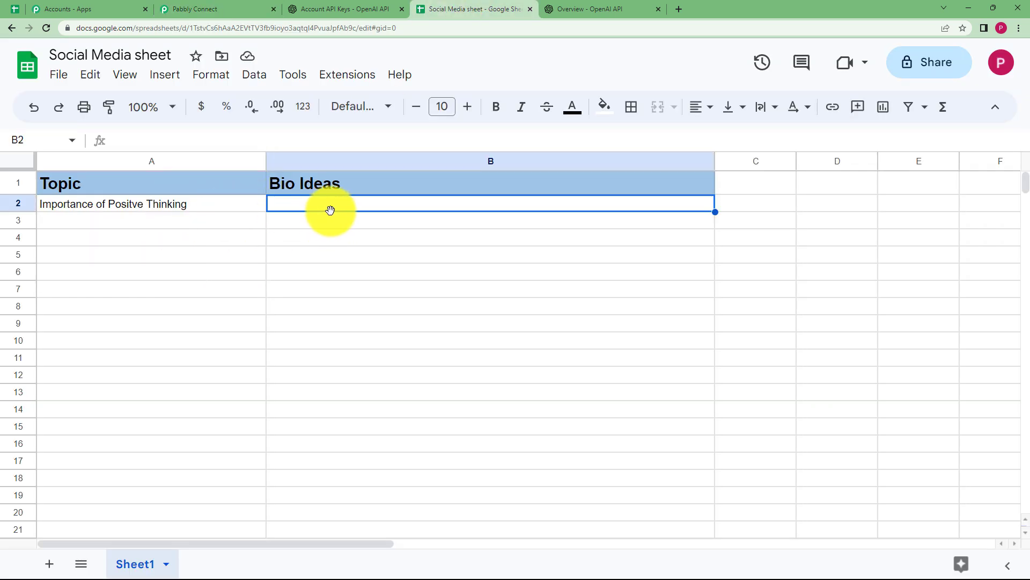
left_click(233, 5)
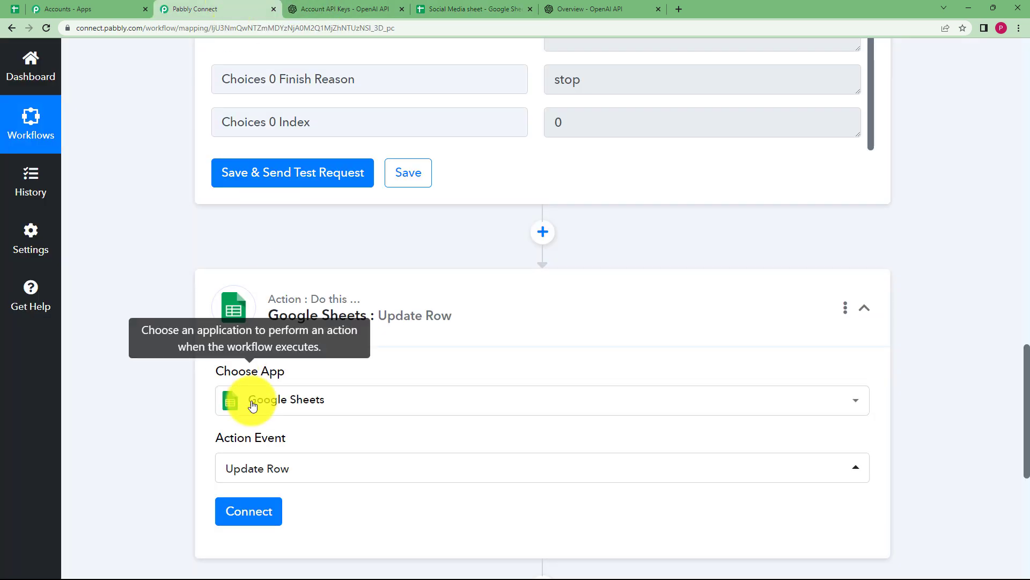
Connect the Update Row action through the existing Google Sheets #6 connection
scroll(225, 446, "down", 2)
left_click(251, 403)
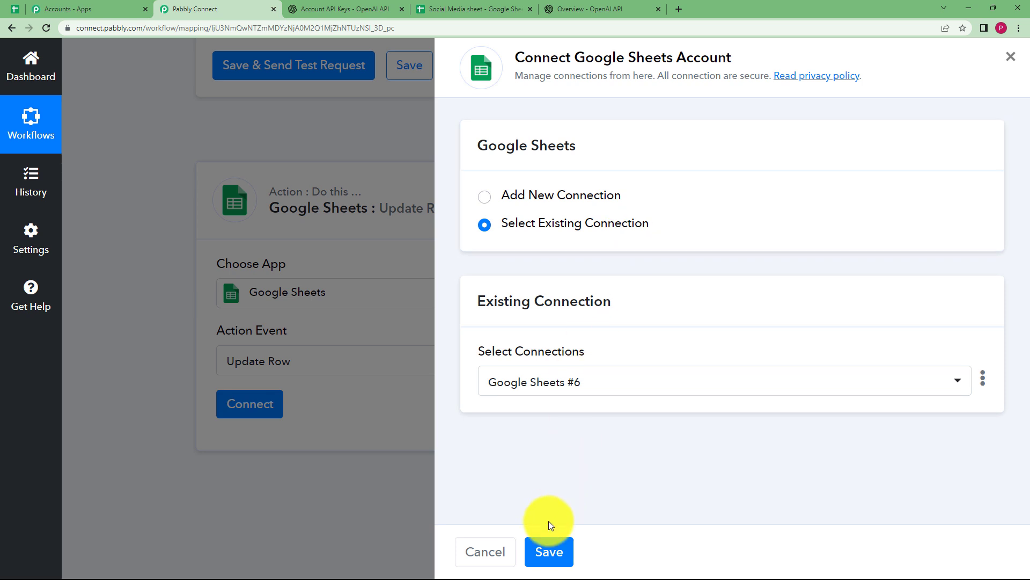
left_click(549, 552)
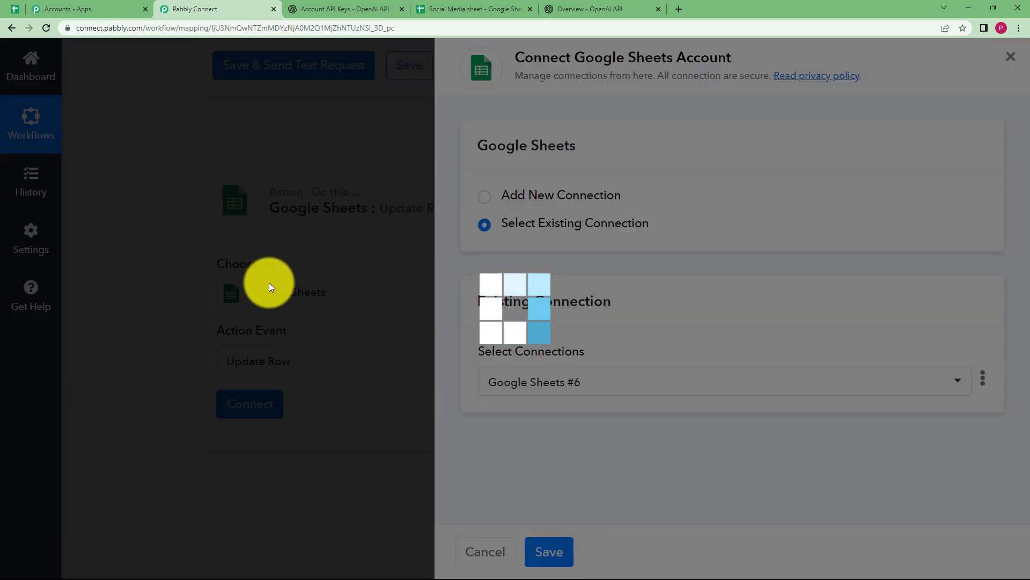
Select Social Media sheet as the spreadsheet of the Update Row action, and compare it with the open Google Sheets file
scroll(168, 349, "down", 3)
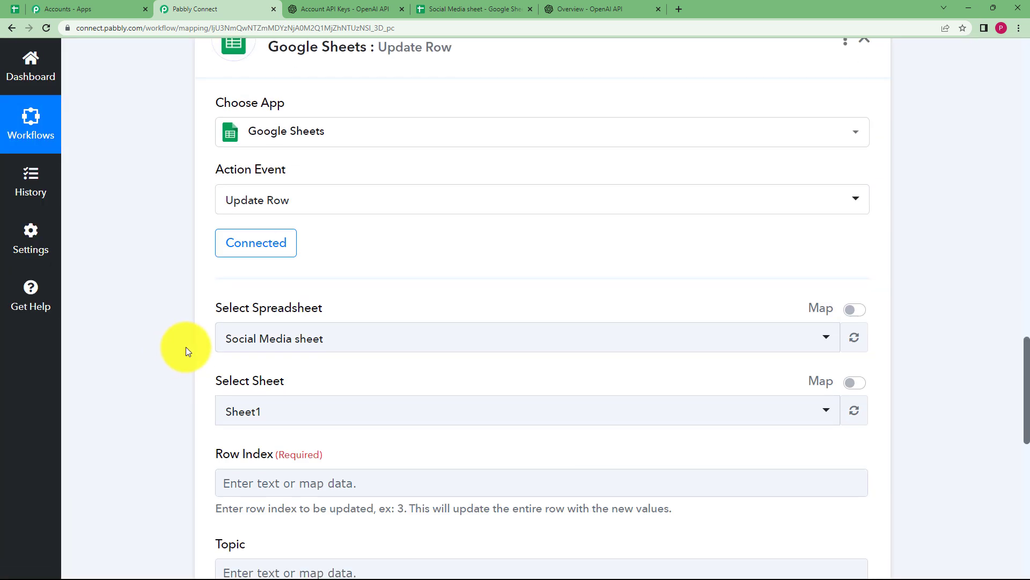
left_click(251, 349)
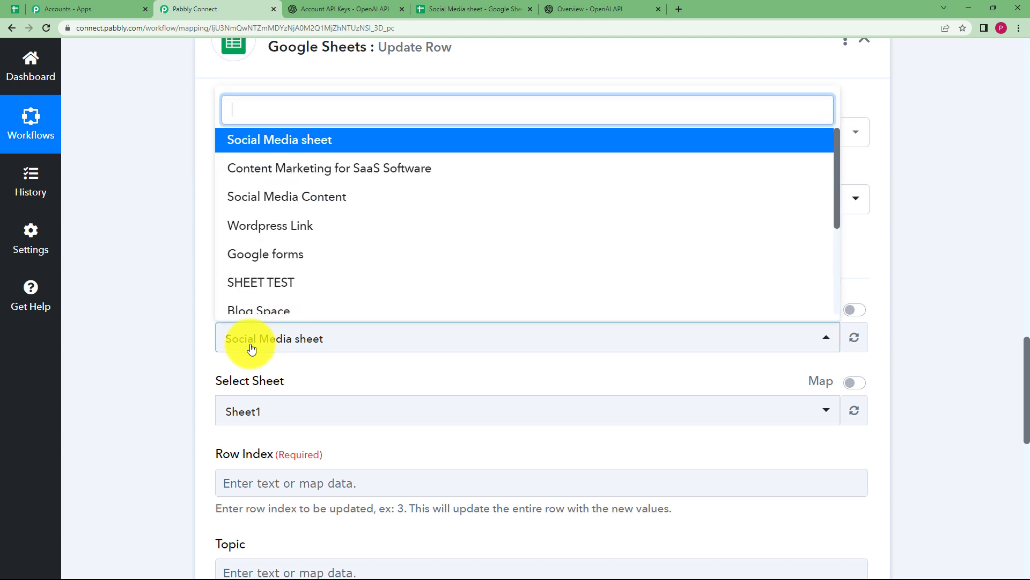
left_click(300, 140)
left_click(446, 9)
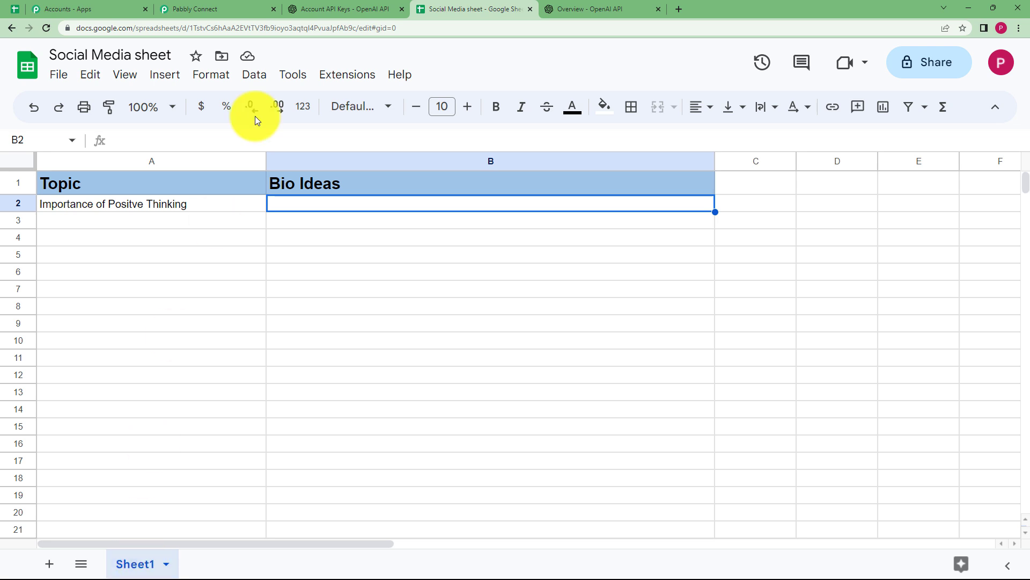
left_click(245, 8)
Map the RowIndex value from the Google Sheets trigger into the Row Index of the Update Row action
scroll(156, 362, "down", 2)
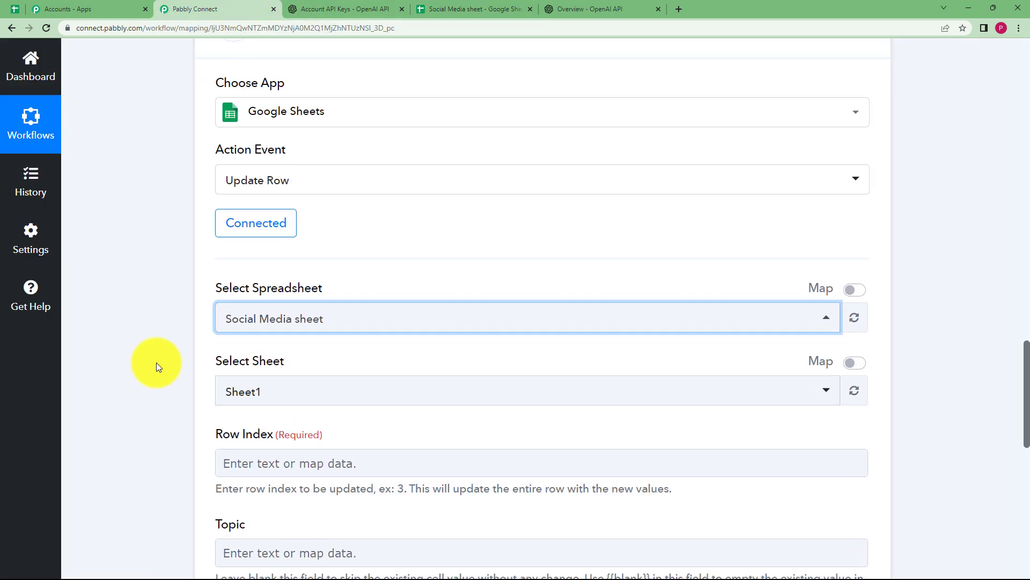
left_click(226, 376)
scroll(236, 384, "down", 2)
left_click(262, 379)
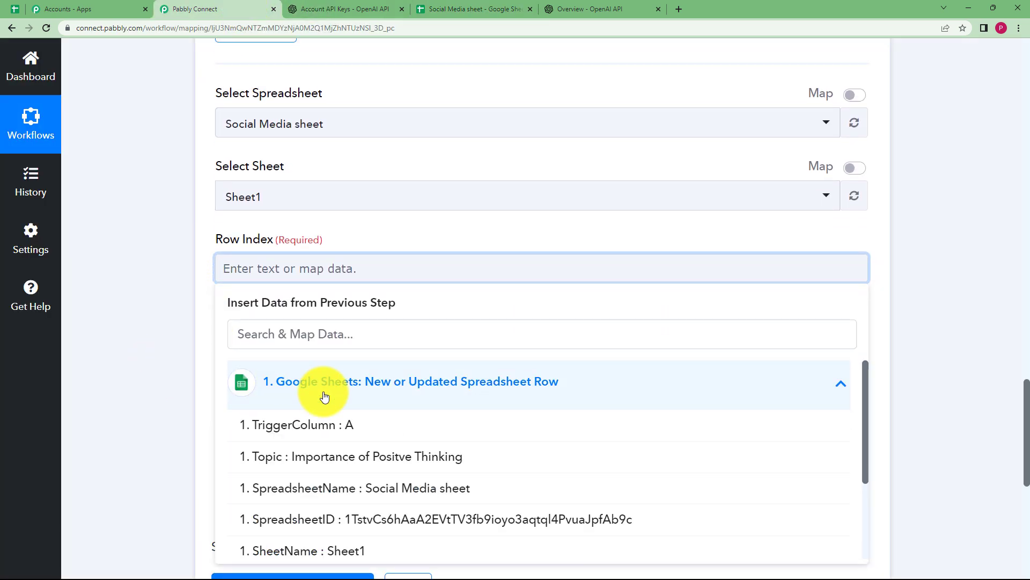
scroll(253, 440, "down", 1)
left_click(301, 449)
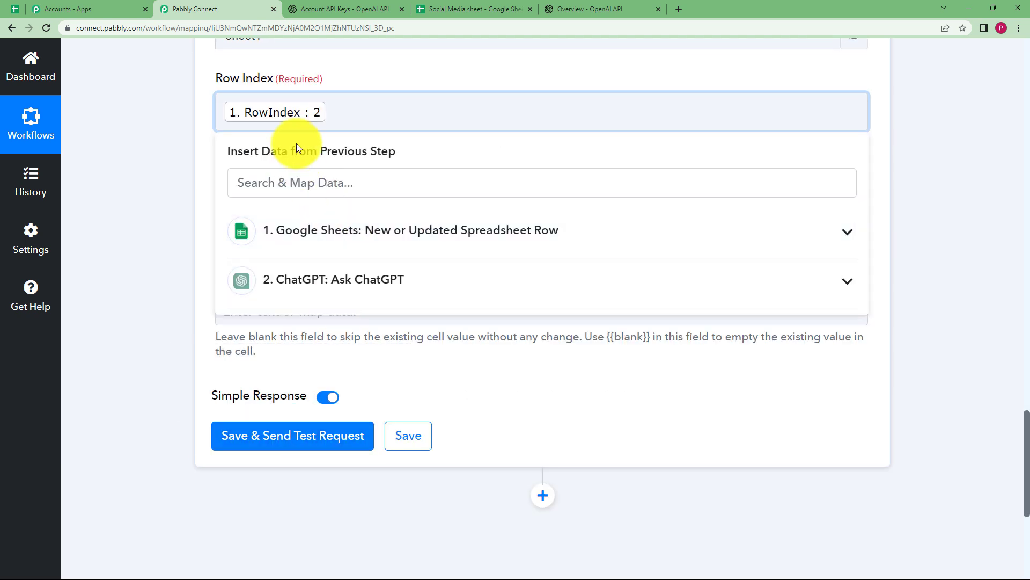
left_click(169, 217)
Map the trigger's Topic value into the Topic field of the Update Row action
left_click(287, 206)
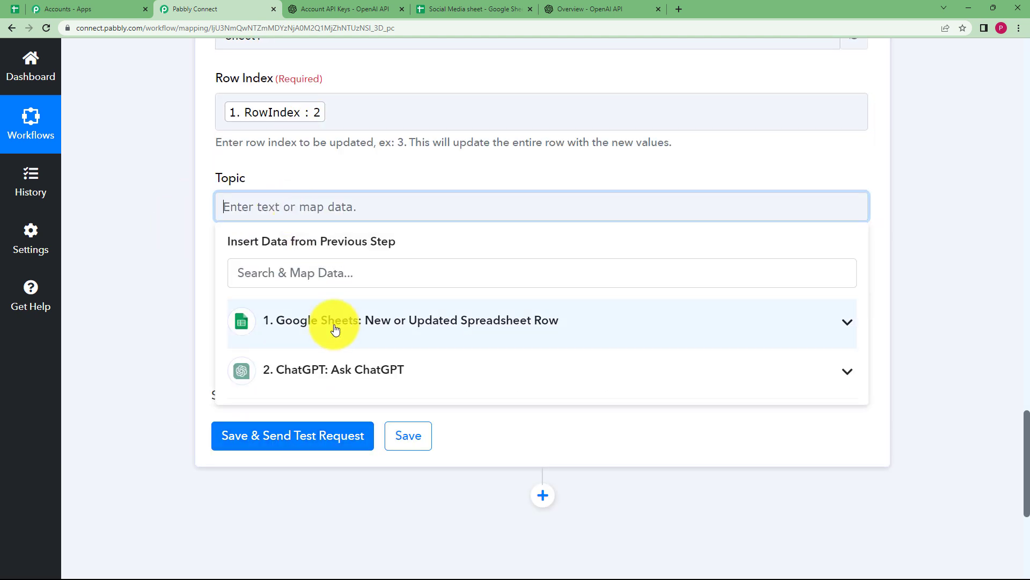
left_click(331, 322)
left_click(329, 400)
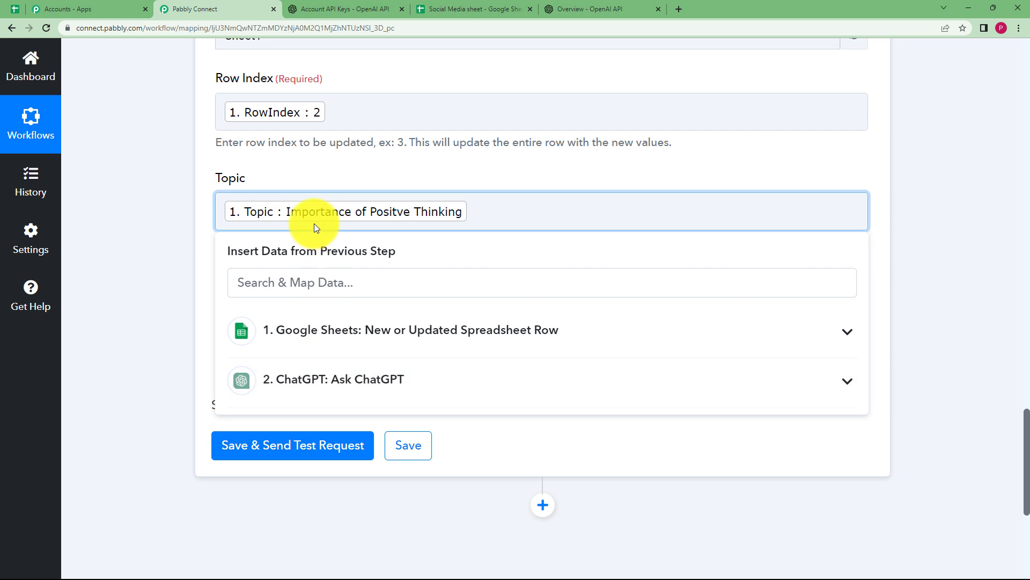
left_click(161, 232)
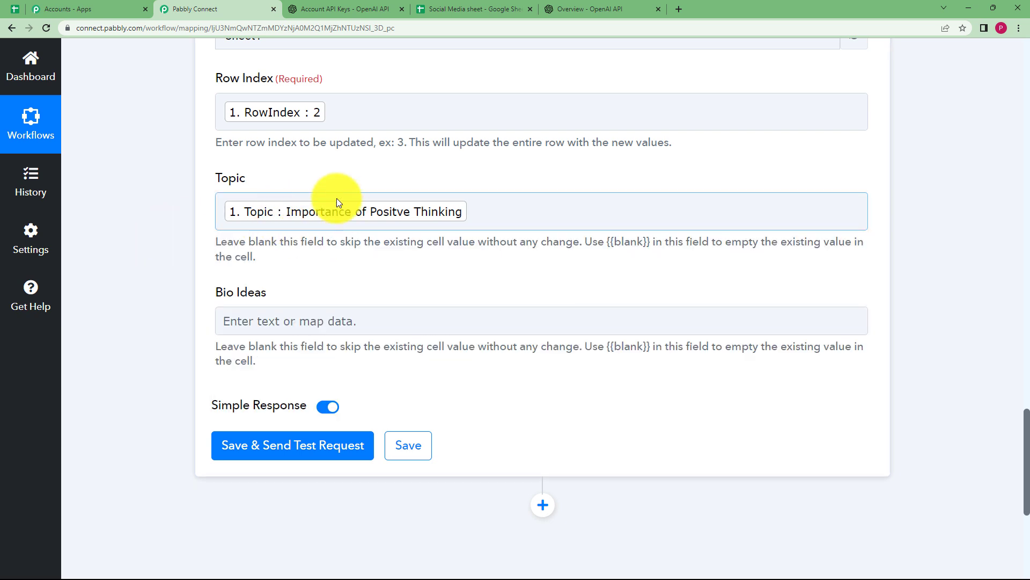
Map ChatGPT's Choices 0 Message Content value into the Bio Ideas field of the Update Row action
left_click(308, 320)
scroll(206, 414, "down", 1)
scroll(204, 414, "down", 1)
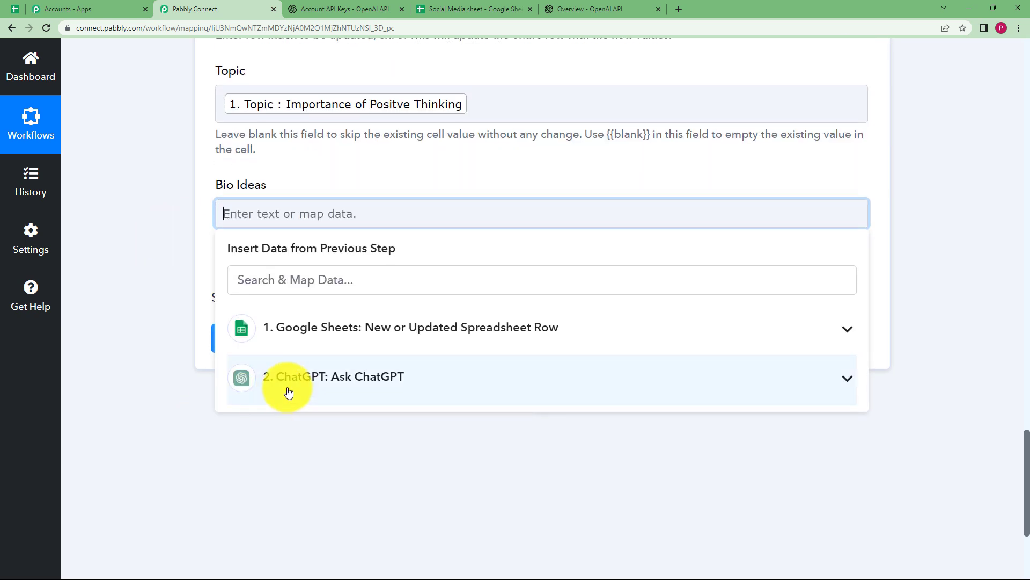
left_click(287, 392)
scroll(350, 441, "down", 1)
scroll(350, 442, "down", 3)
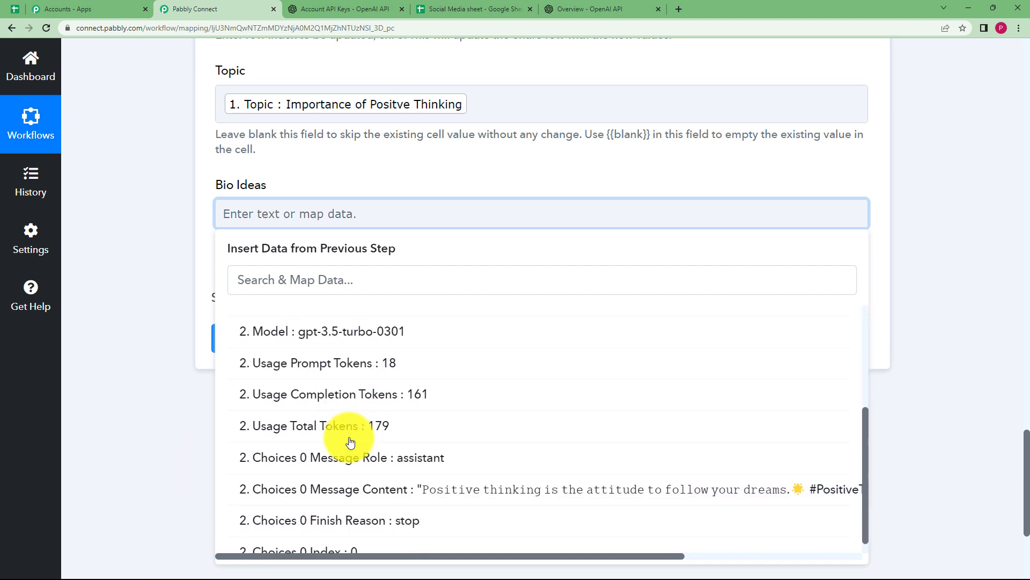
left_click(303, 478)
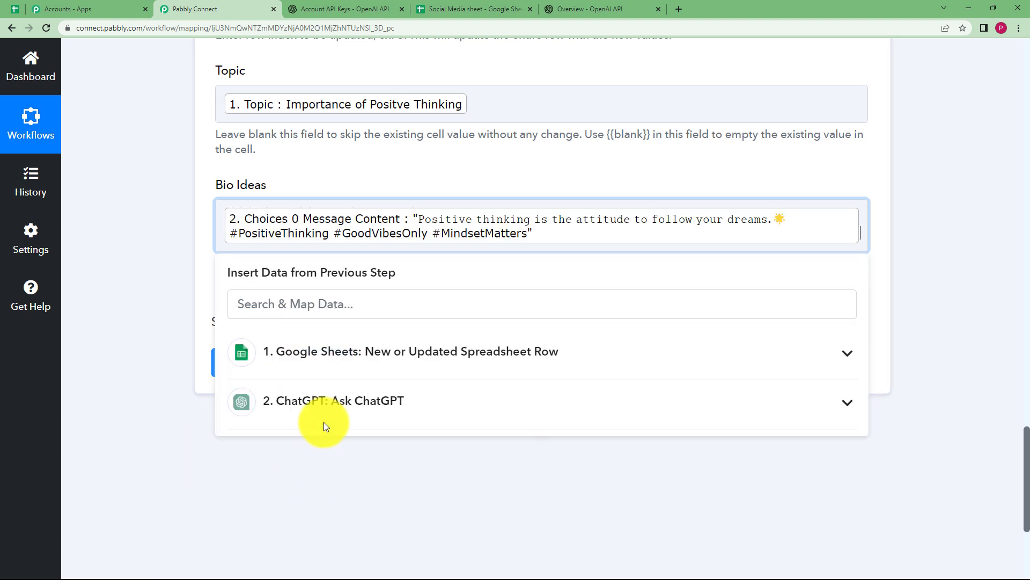
left_click(172, 252)
Save the Update Row action and send a test request, and check the updated row in the Social Media sheet
left_click(268, 370)
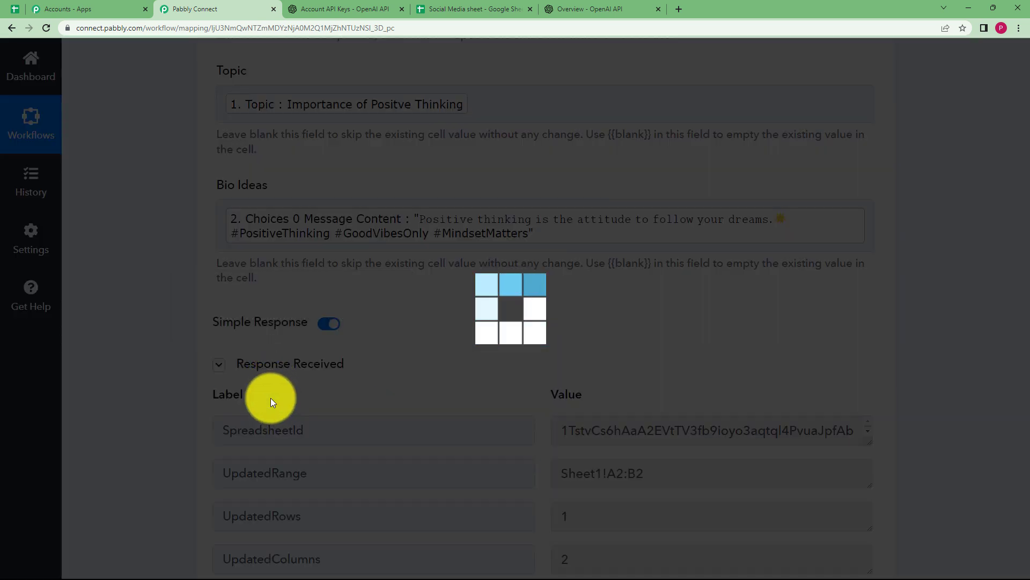
scroll(402, 407, "down", 3)
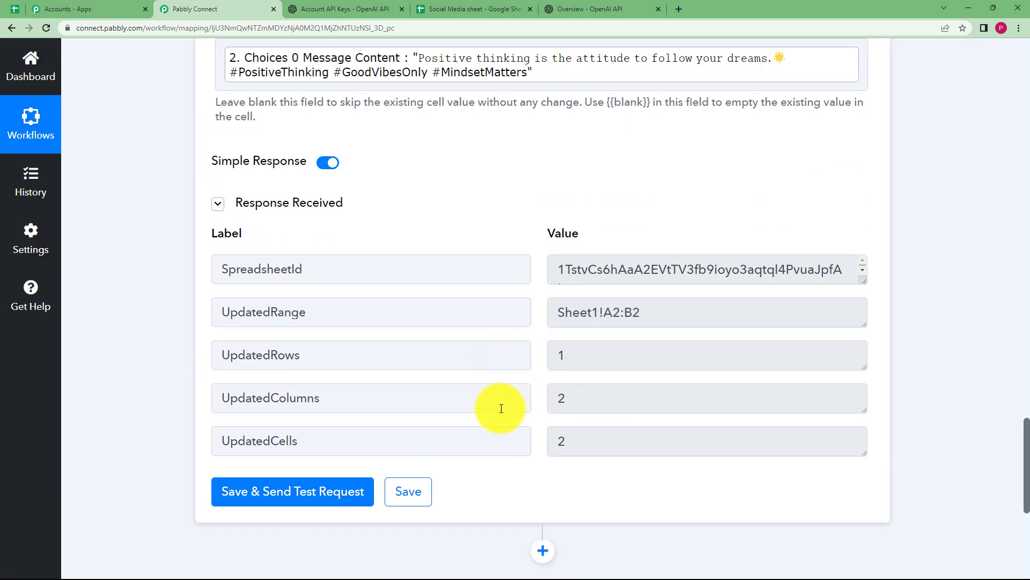
left_click(465, 9)
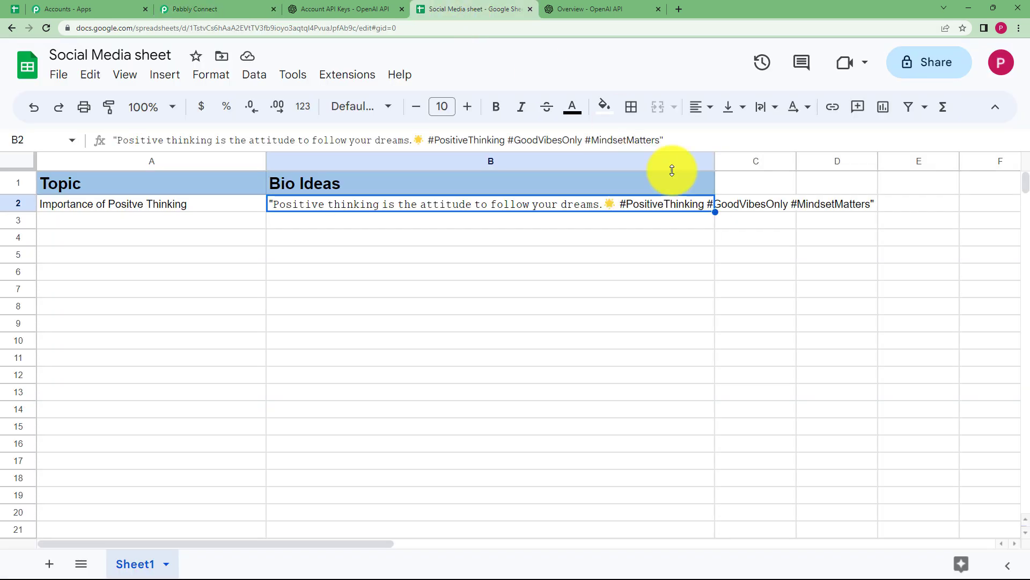
left_click(355, 240)
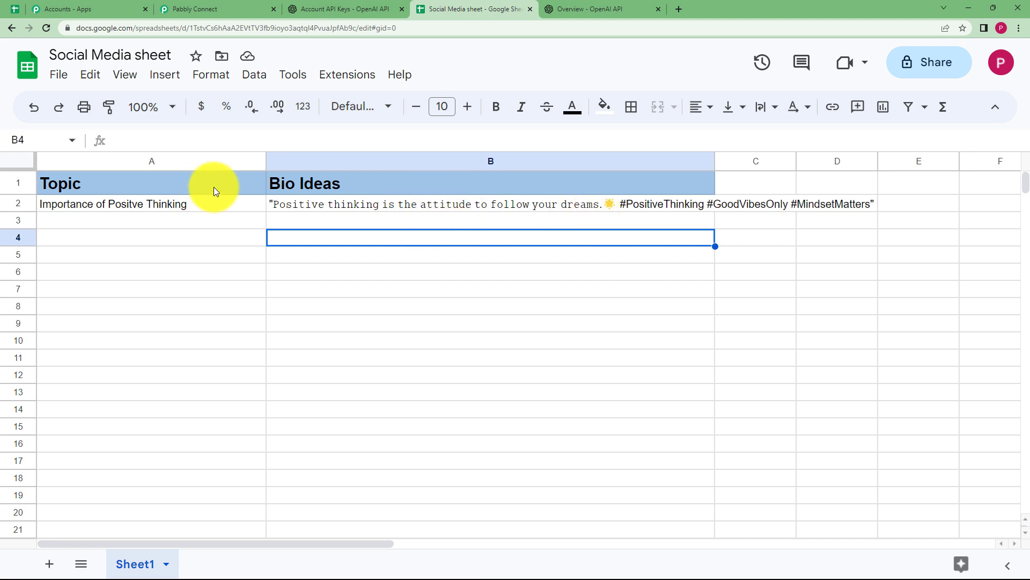
left_click(163, 221)
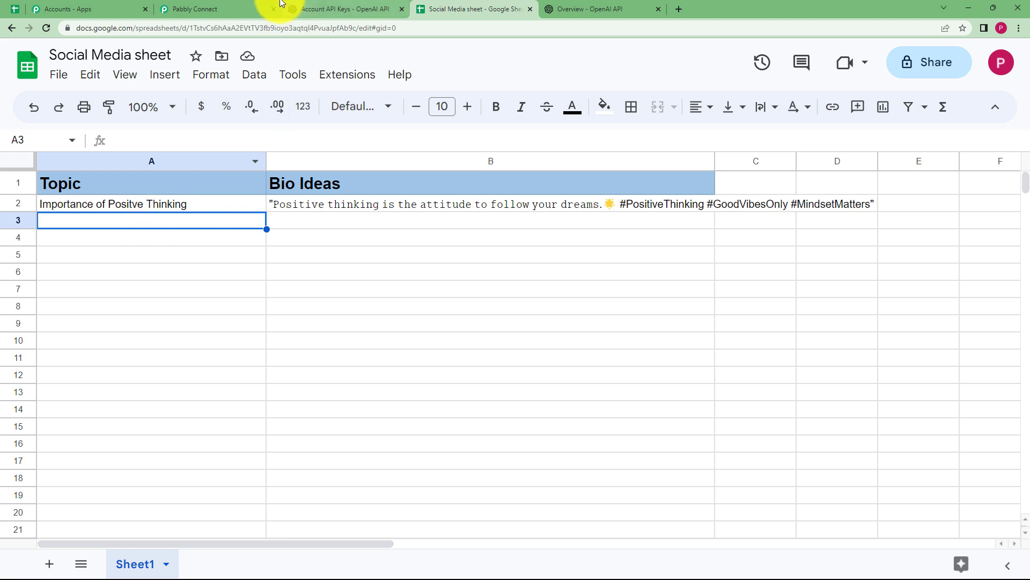
left_click(231, 8)
left_click(475, 9)
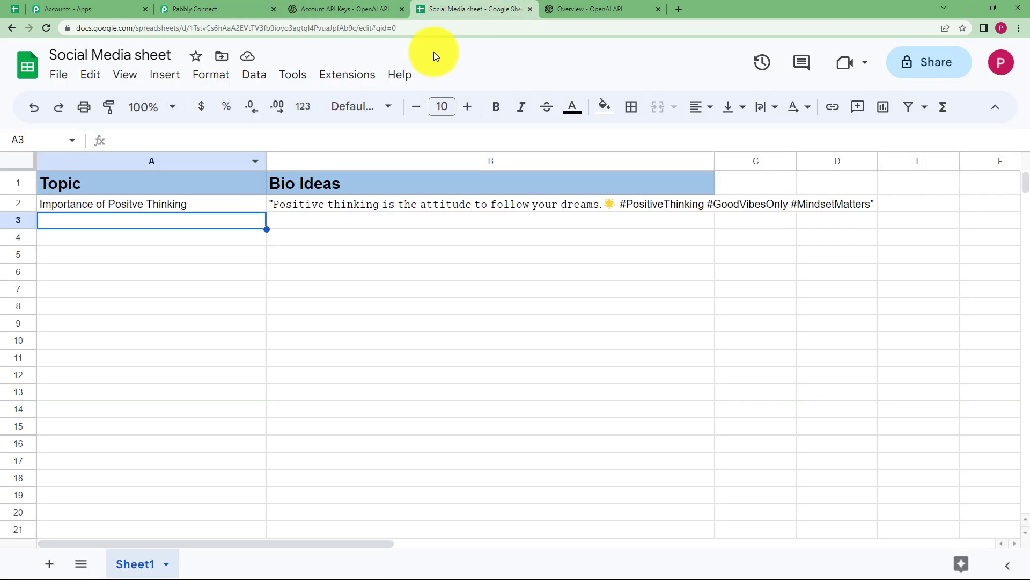
left_click(329, 223)
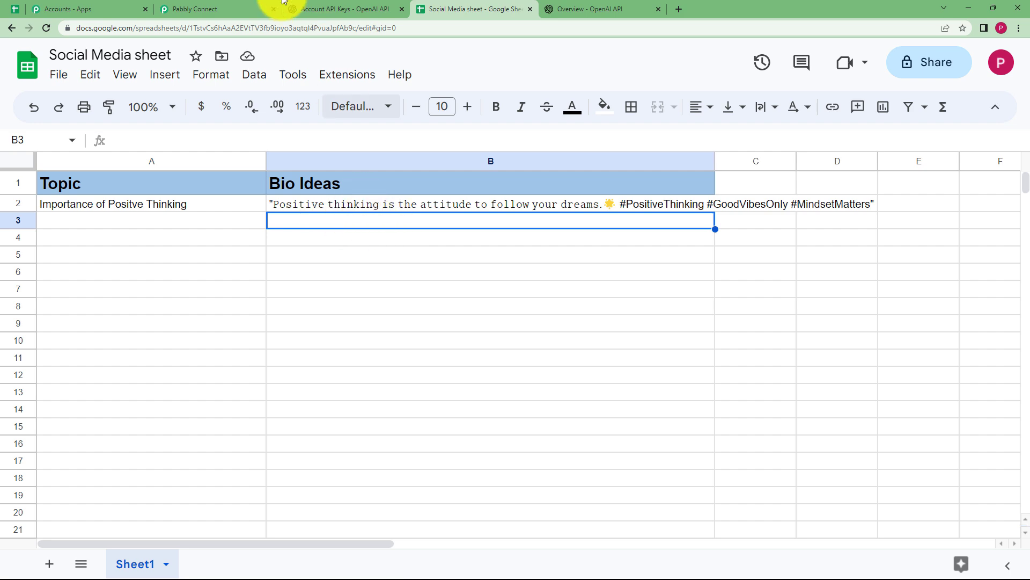
Collapse the Update Row action to review the workflow's trigger and actions, and return to the Social Media sheet
left_click(263, 9)
scroll(131, 253, "up", 15)
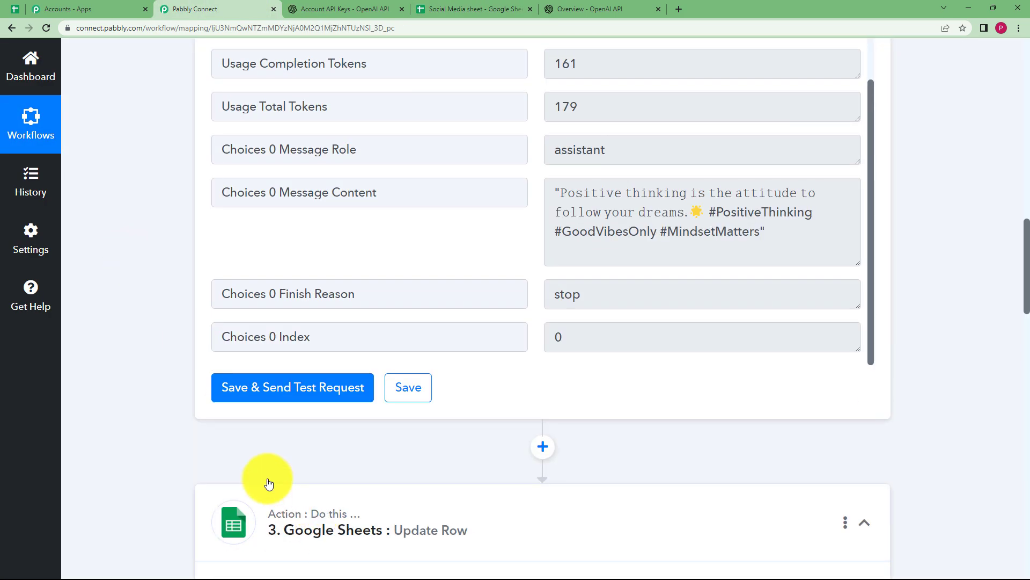
scroll(148, 338, "up", 4)
scroll(149, 337, "down", 8)
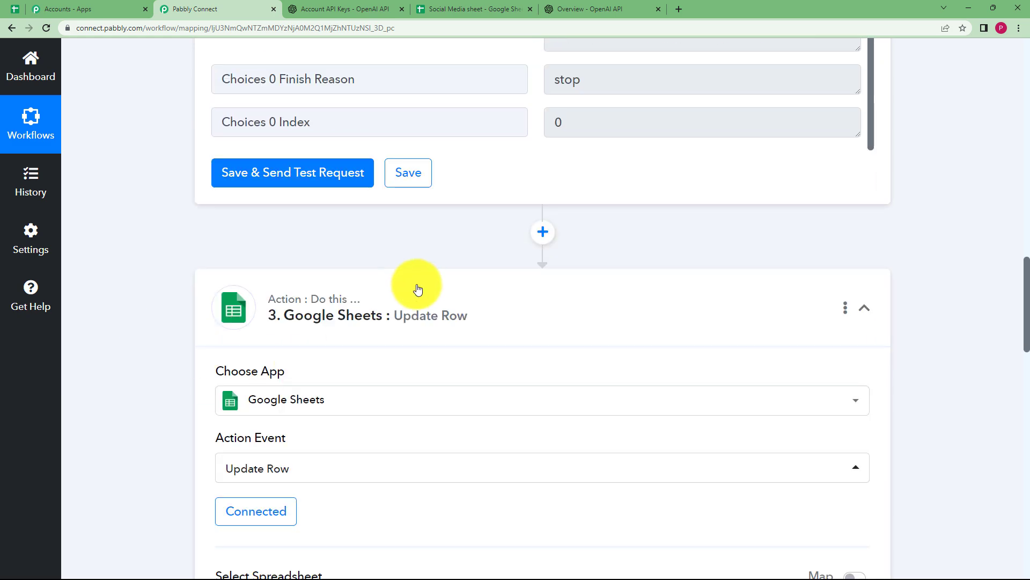
left_click(414, 283)
scroll(175, 282, "up", 20)
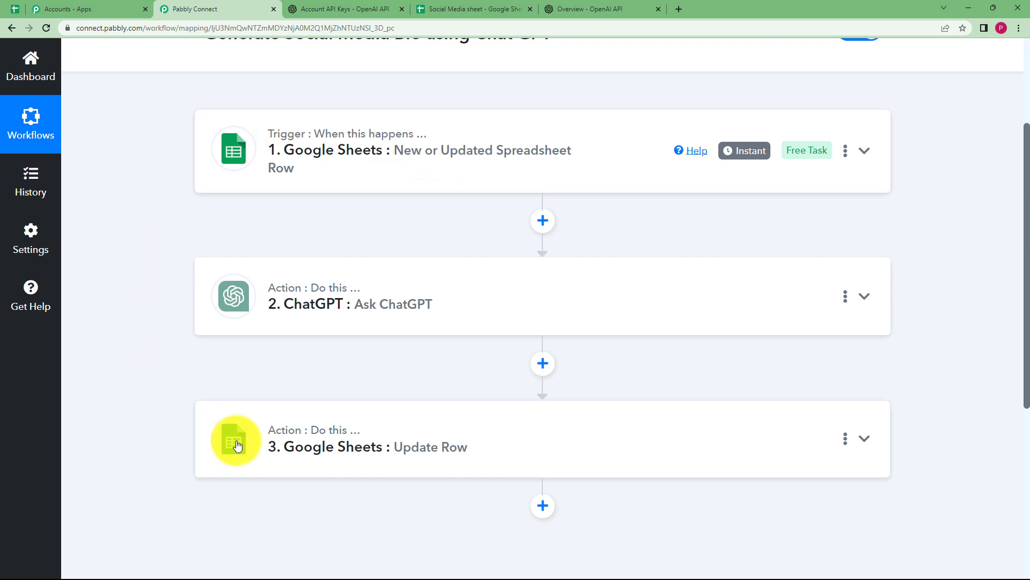
left_click(445, 5)
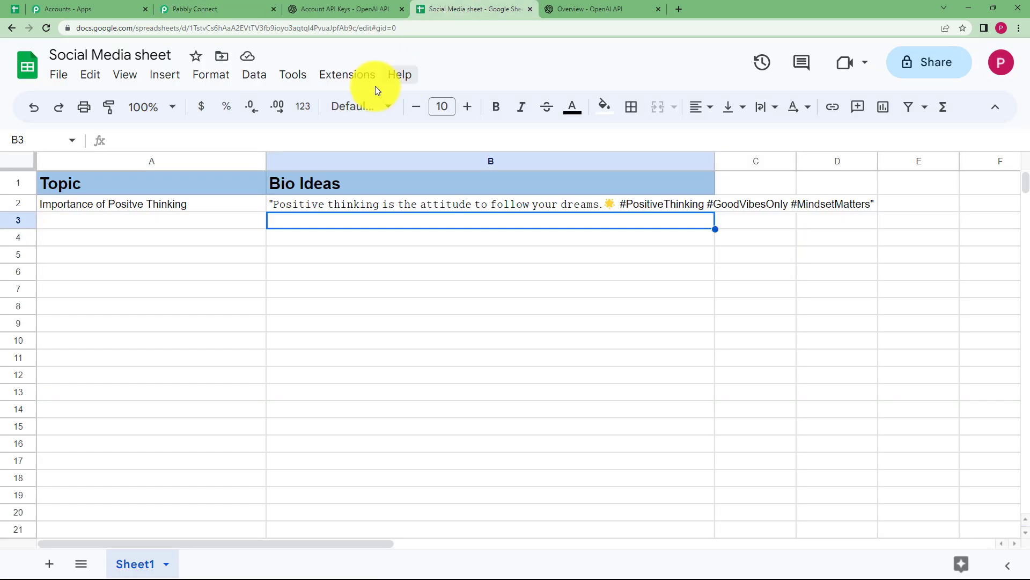